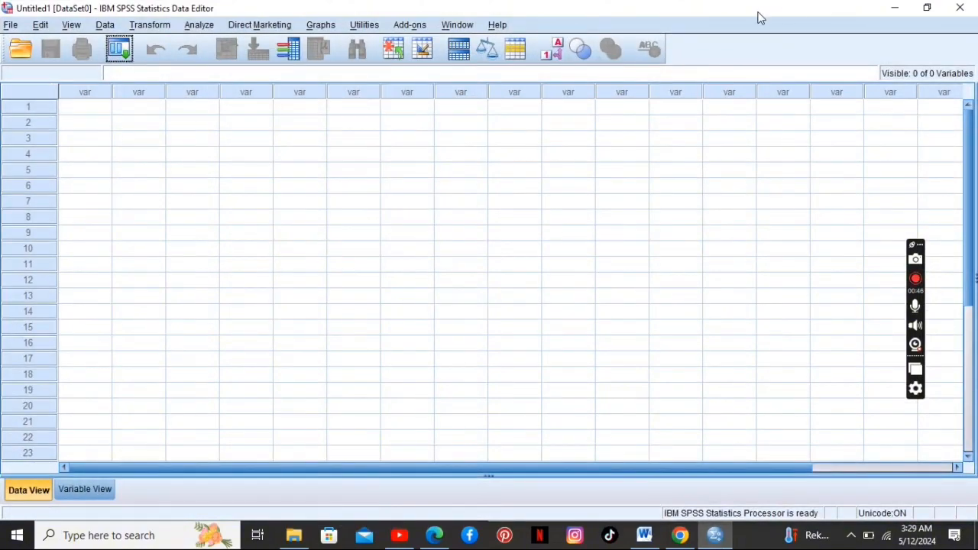
Step: Place the SPSS Data Editor window side by side with the Word document so both are visible
click(927, 7)
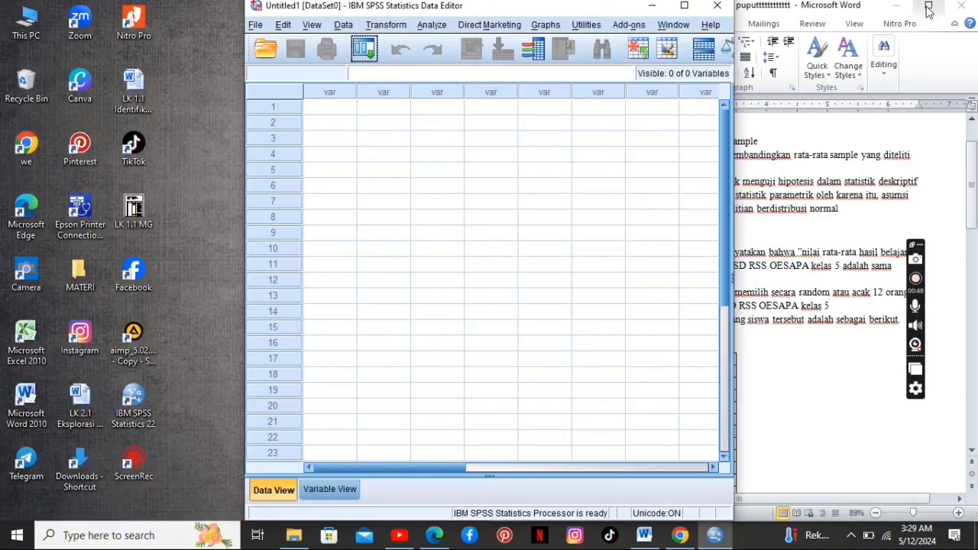
drag(514, 6, 269, 2)
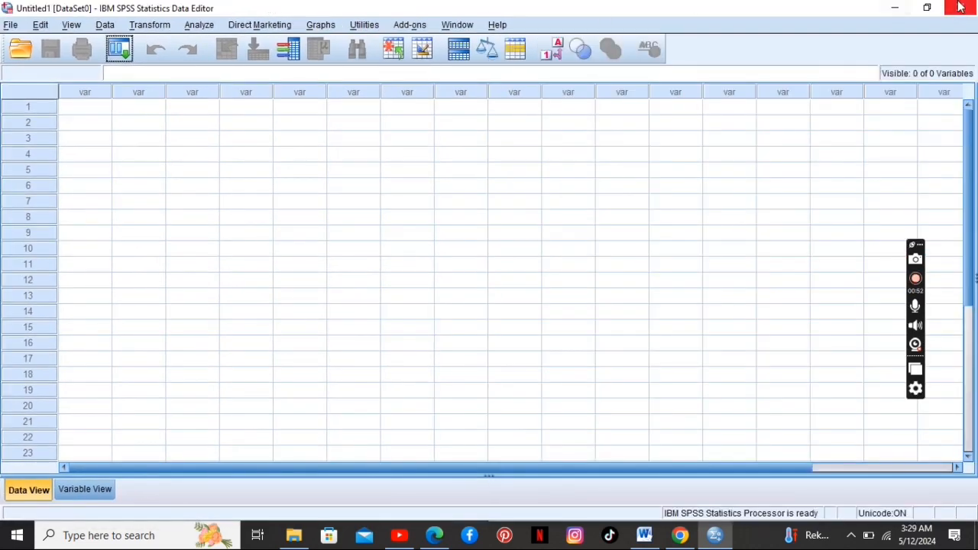
click(927, 8)
drag(586, 8, 427, 6)
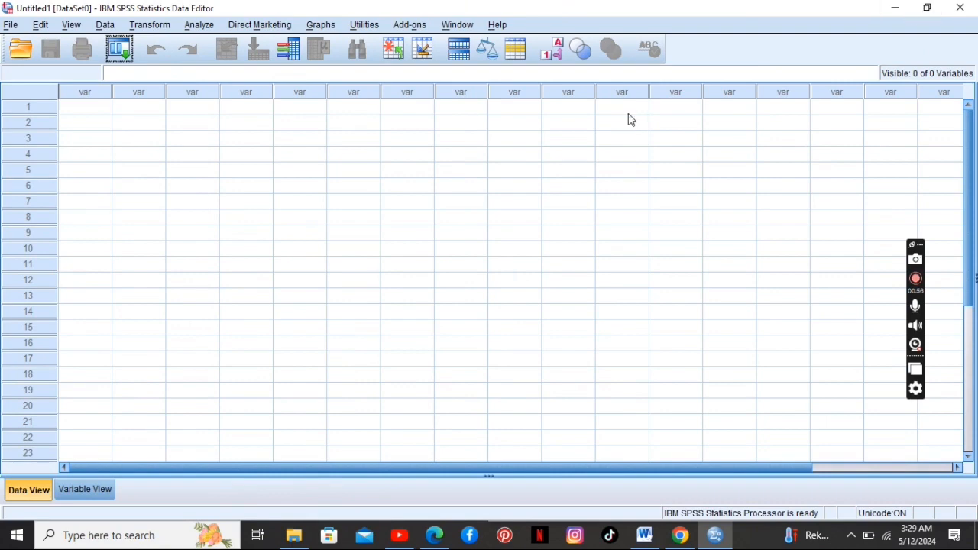
key(super+Left)
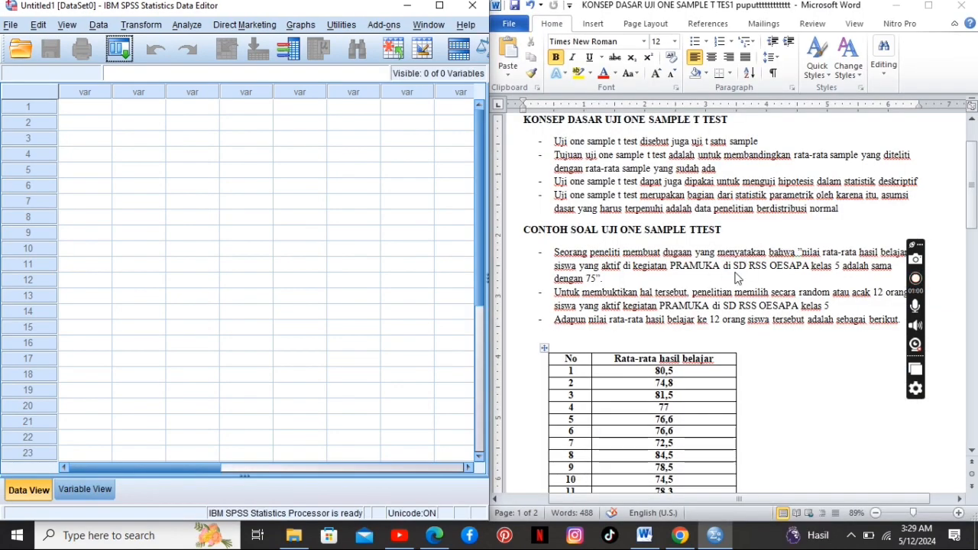
Step: Read the one sample t test example problem and its student score table in the Word document
click(609, 272)
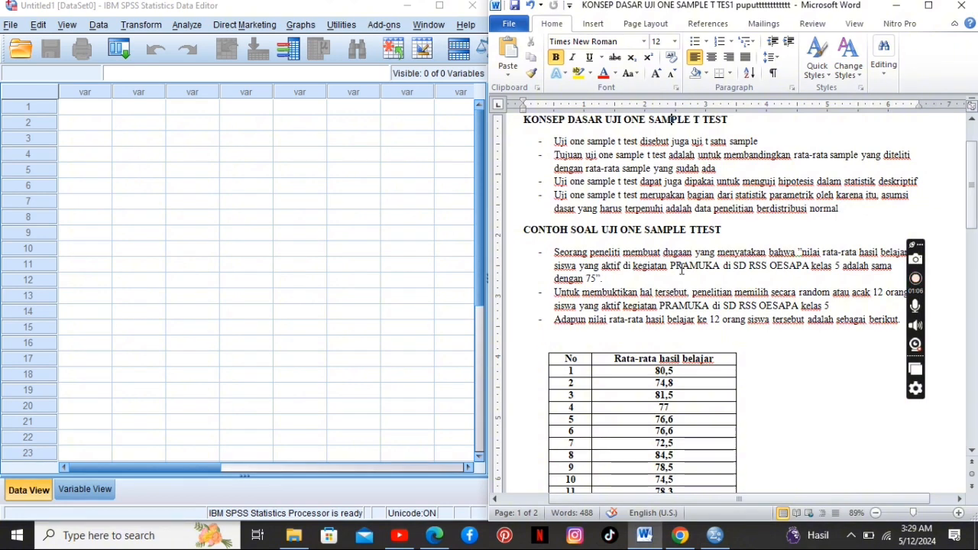
click(704, 266)
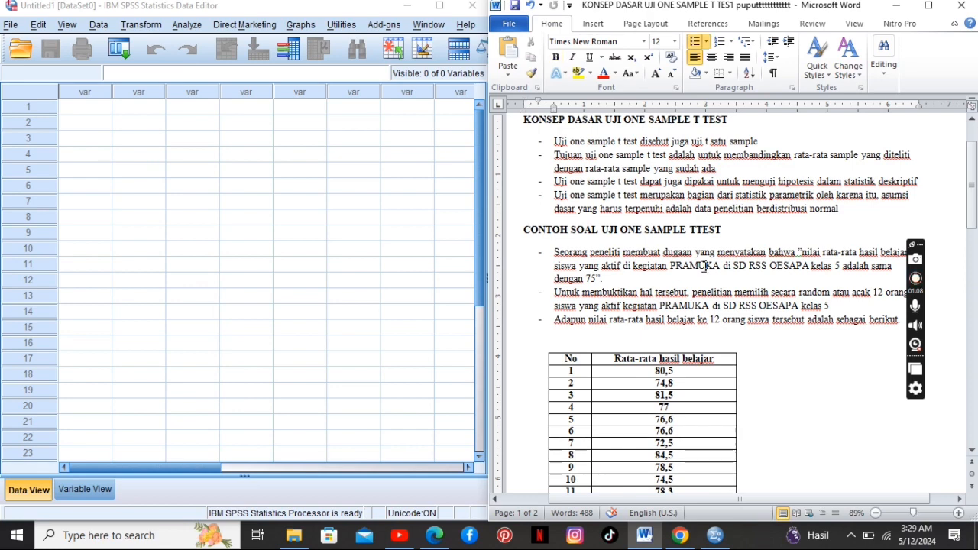
key(Down)
key(Down)
key(Down)
key(Down)
key(Down)
key(Down)
key(Down)
key(Down)
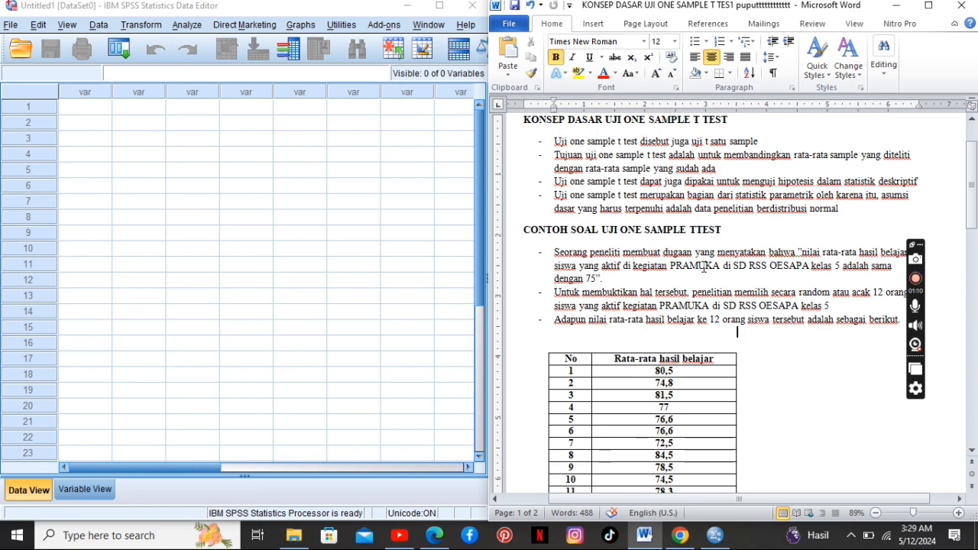
key(Down)
key(Down)
key(Down)
key(Down)
key(Down)
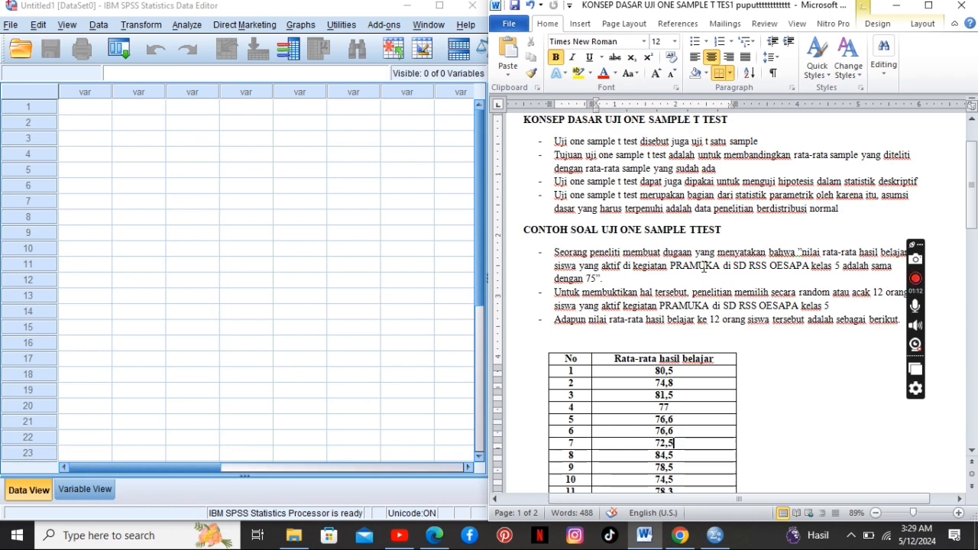
key(Down)
key(Down)
key(Down)
key(Down)
key(Down)
key(Down)
key(Down)
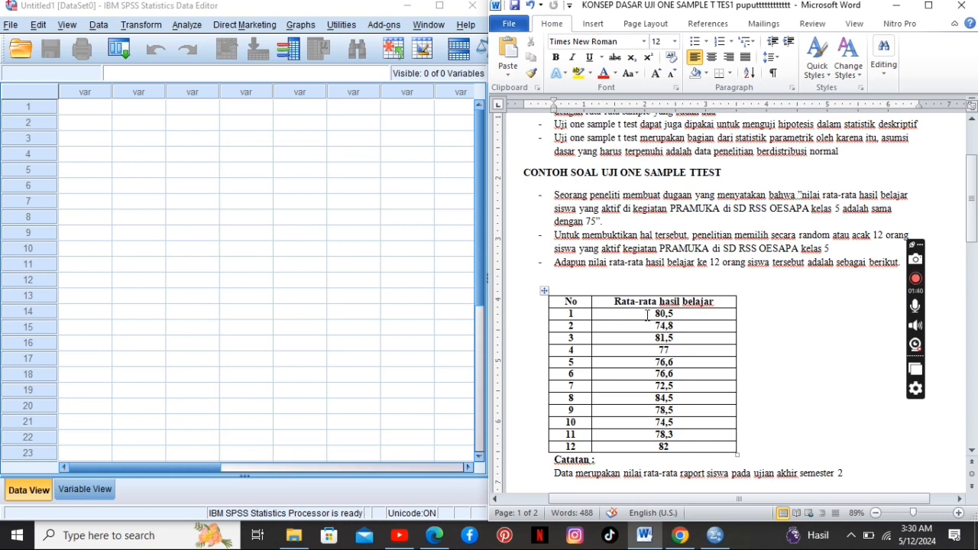
Step: Read the SPSS data analysis plan and analysis stages, up to the normality test decision rules
key(Down)
key(Down)
key(Down)
key(Down)
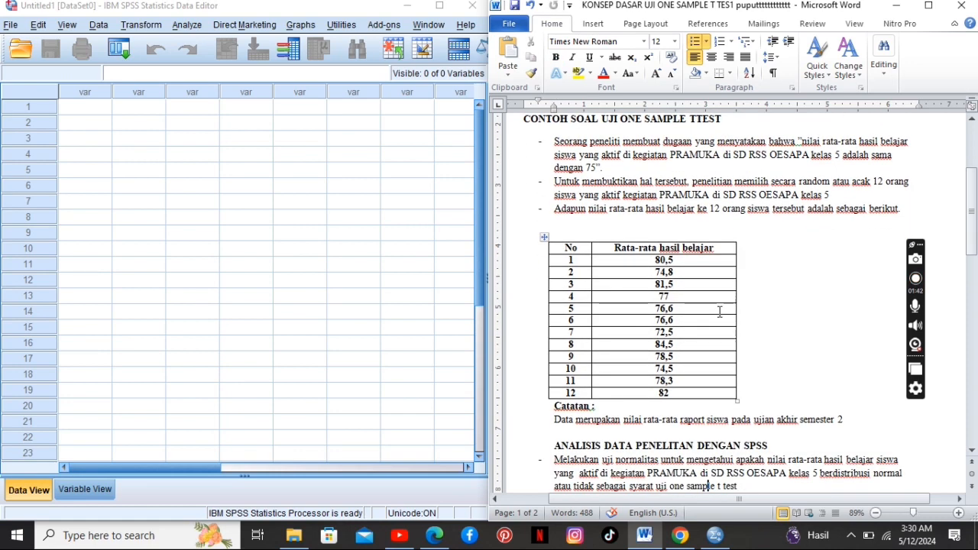
key(Down)
key(Down)
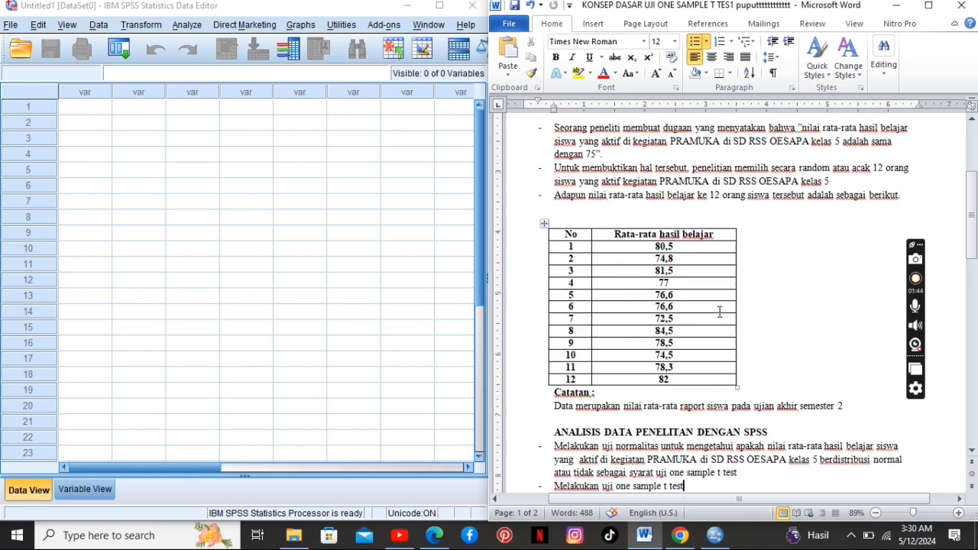
key(Down)
key(Down)
key(Down)
key(Down)
key(Down)
key(Down)
key(Down)
key(Down)
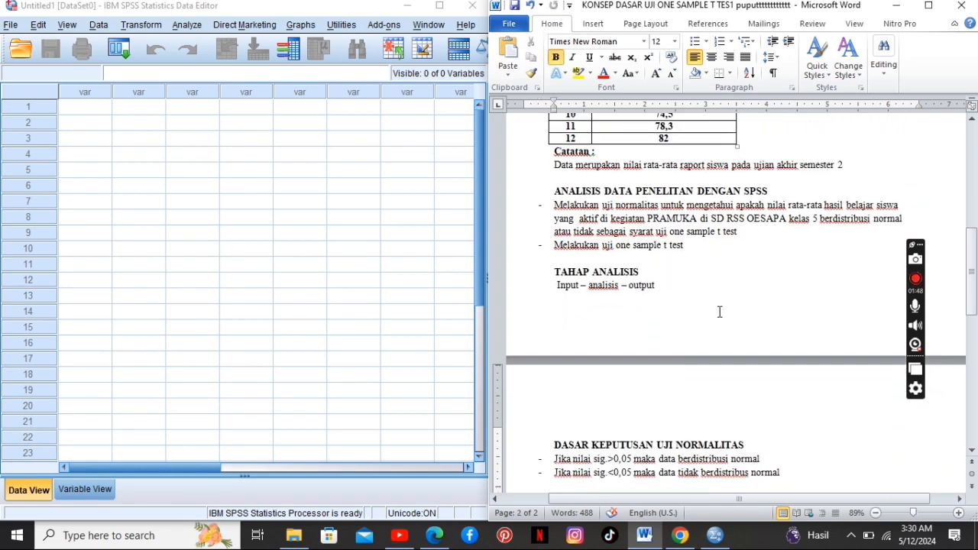
Step: Go back through the Word document to the full table of average learning results for the 12 students
key(Up)
key(Up)
key(Up)
key(Up)
key(Up)
key(Up)
key(Up)
key(Up)
key(Up)
key(Up)
key(Up)
key(Up)
key(Up)
key(Up)
key(Up)
key(Up)
key(Up)
key(Up)
key(Up)
key(Up)
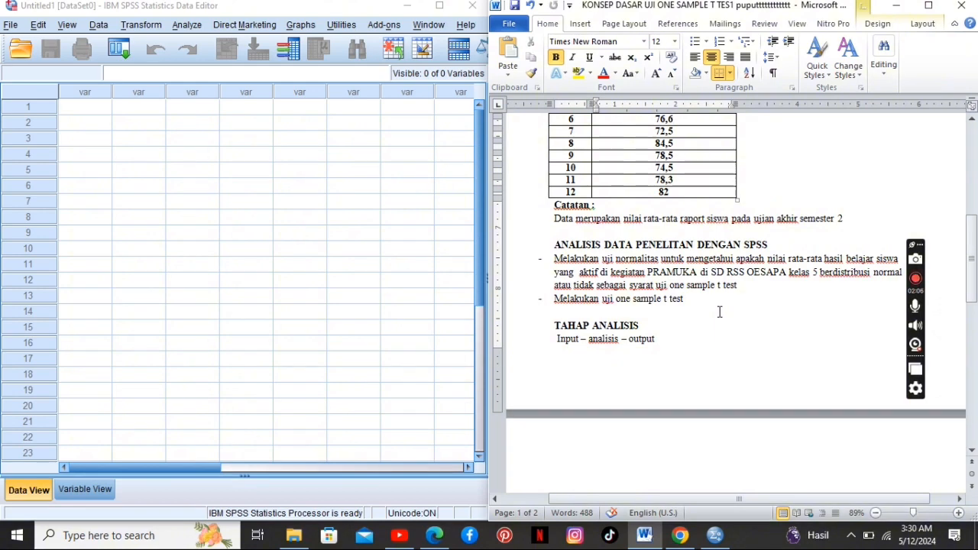
key(Down)
key(Down)
key(Down)
key(Down)
key(Down)
key(Down)
key(Up)
key(Up)
key(Up)
key(Up)
key(Up)
key(Up)
key(Up)
key(Up)
key(Up)
key(Up)
key(Up)
key(Up)
key(Up)
key(Up)
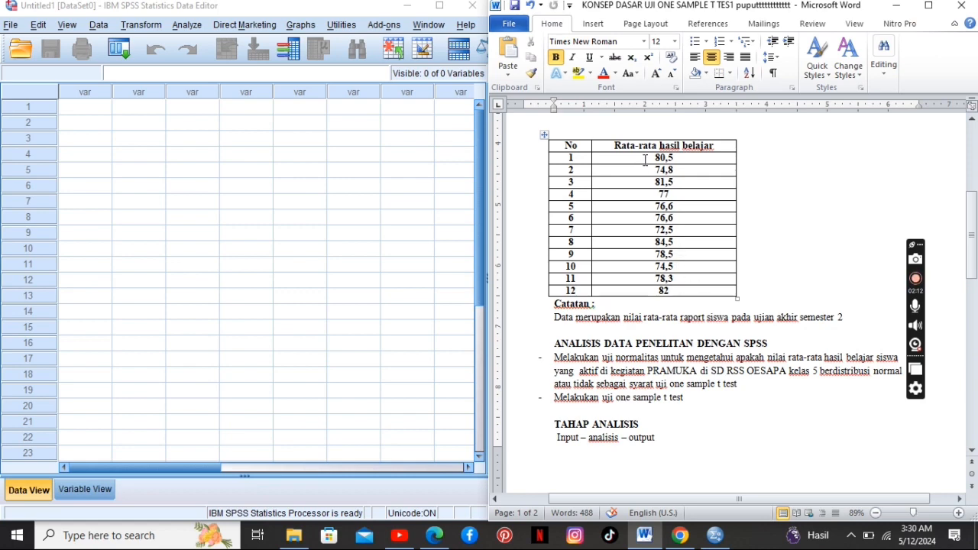
Step: Define the first variable of the SPSS dataset with the name Hasil
click(79, 483)
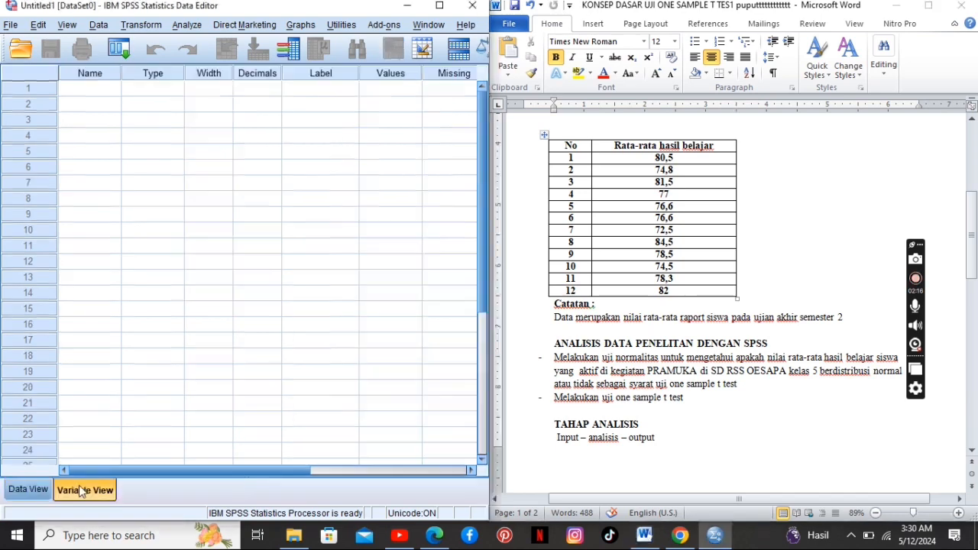
click(88, 74)
click(86, 91)
click(87, 90)
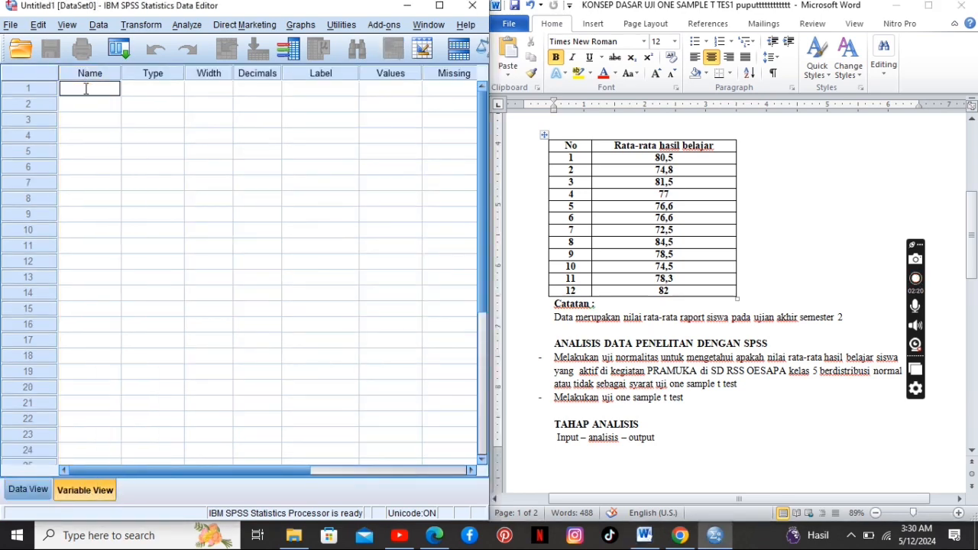
text(Hasil)
key(Return)
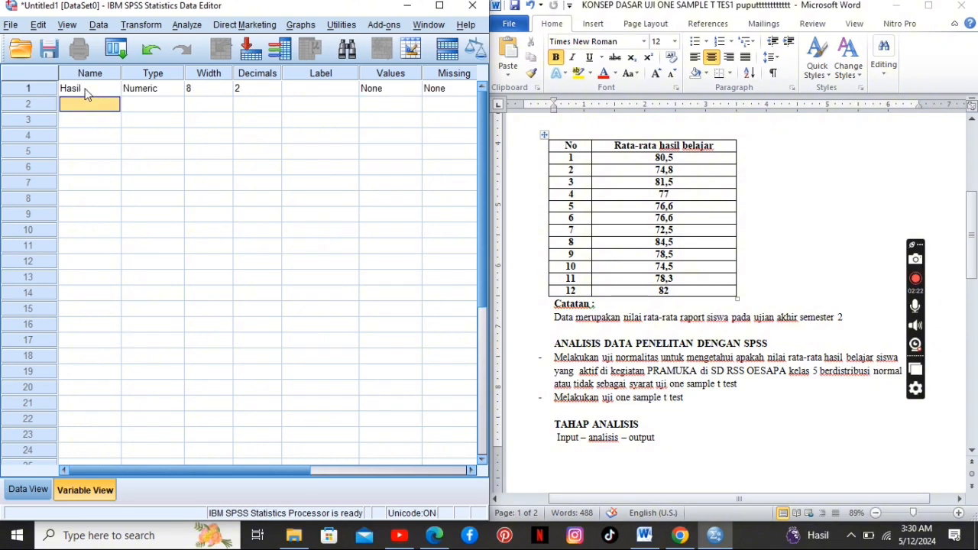
Step: Label the Hasil variable "Hasil belajar" and set its decimals to 1
click(314, 90)
text(H)
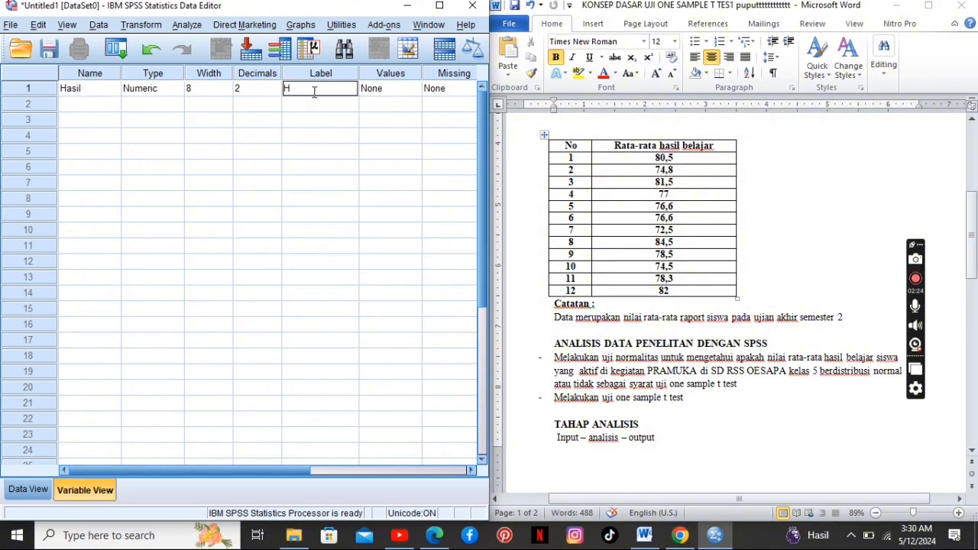
text(asil belajar)
key(Return)
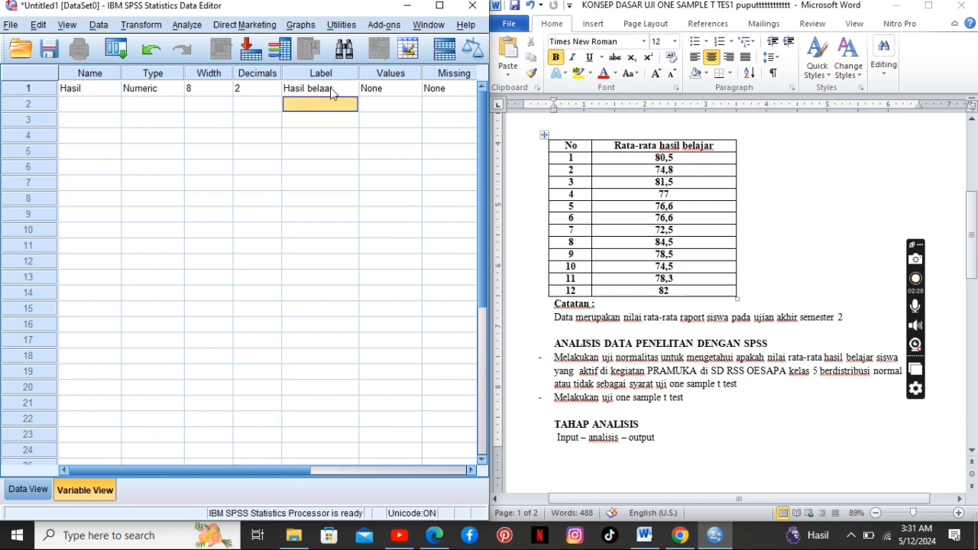
double_click(331, 90)
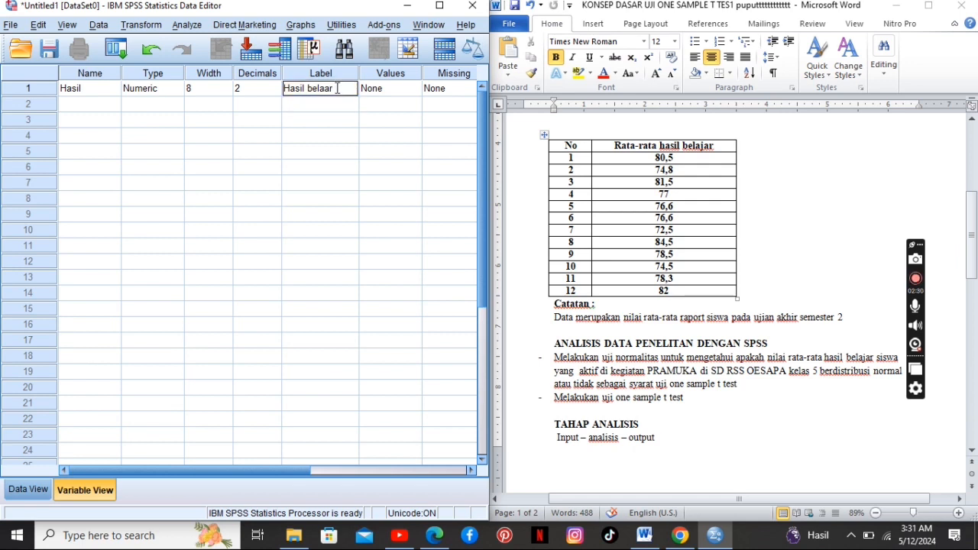
text(j)
click(243, 88)
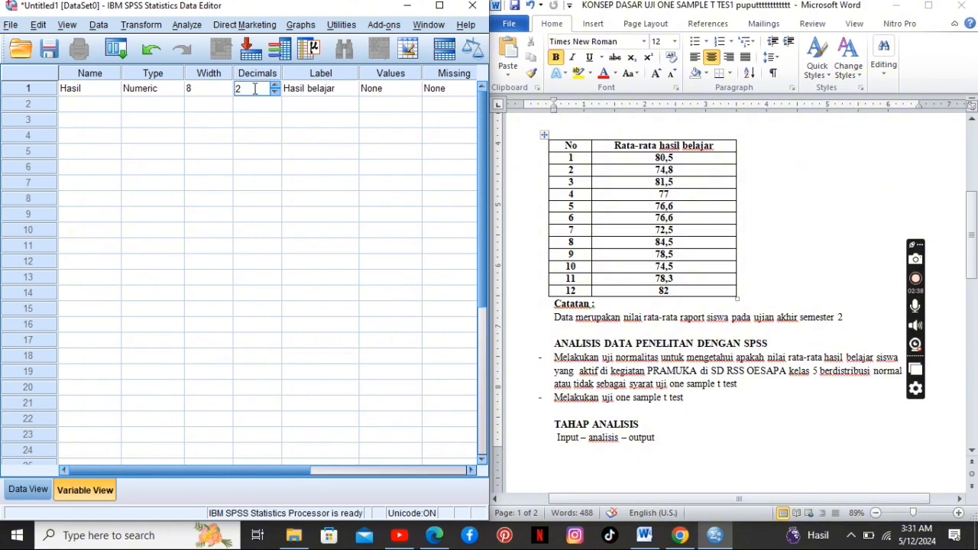
click(275, 92)
Step: Enter the scores 80.5, 74.8, 81.5 and 77 in rows 1 to 4 of the Hasil data column
click(31, 493)
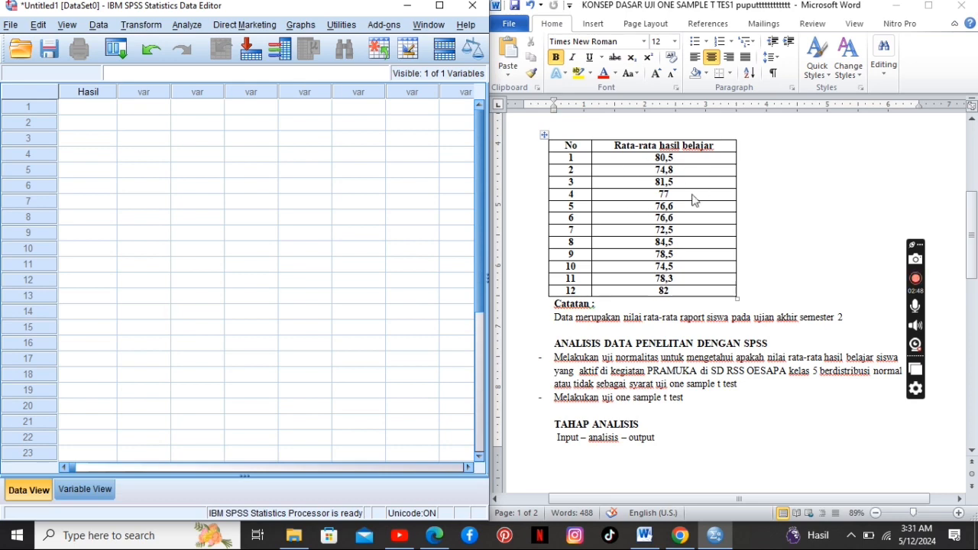
click(79, 114)
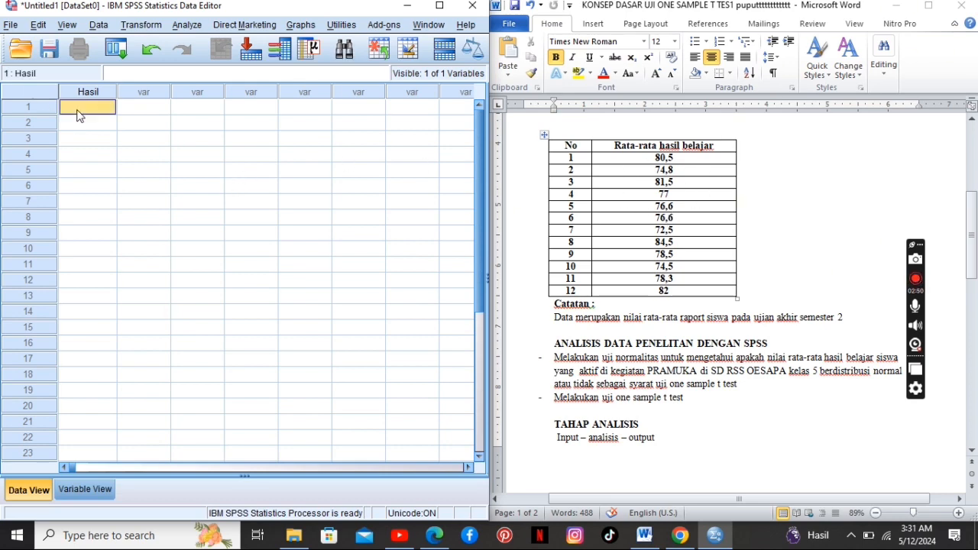
text(80.)
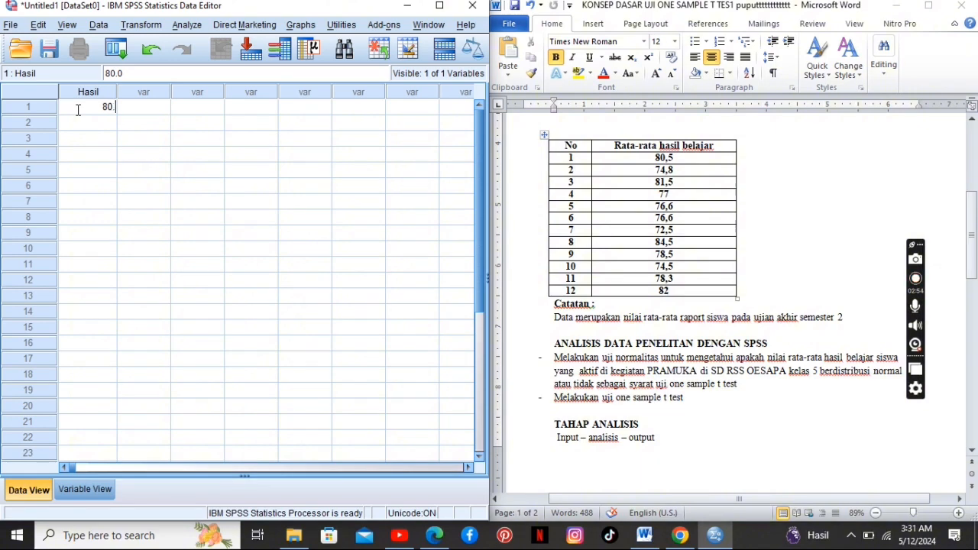
text(5)
key(Return)
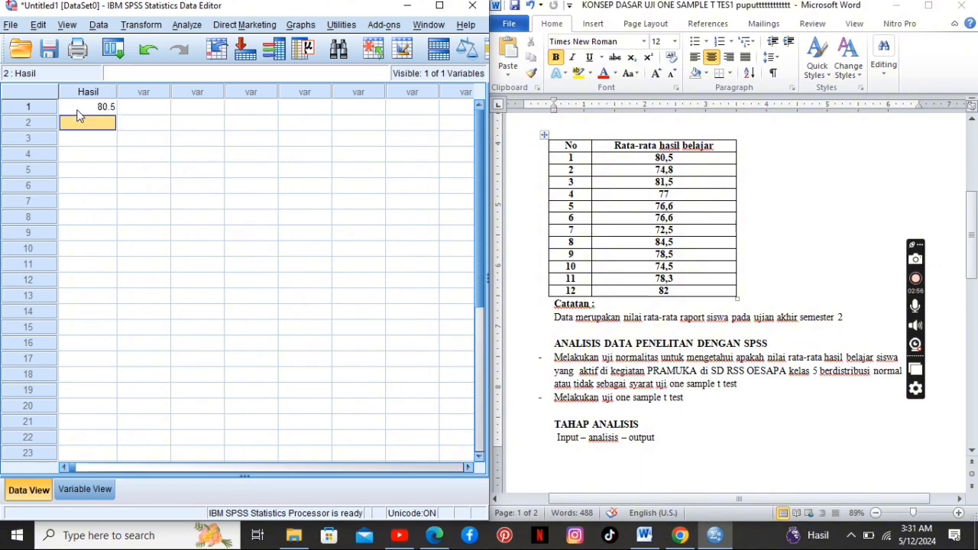
text(74.8)
key(Return)
text(81.5)
key(Return)
text(77)
key(Return)
Step: Enter the scores 76.6, 76.6, 72.5 and 84.5 in rows 5 to 8 of the Hasil column
text(76)
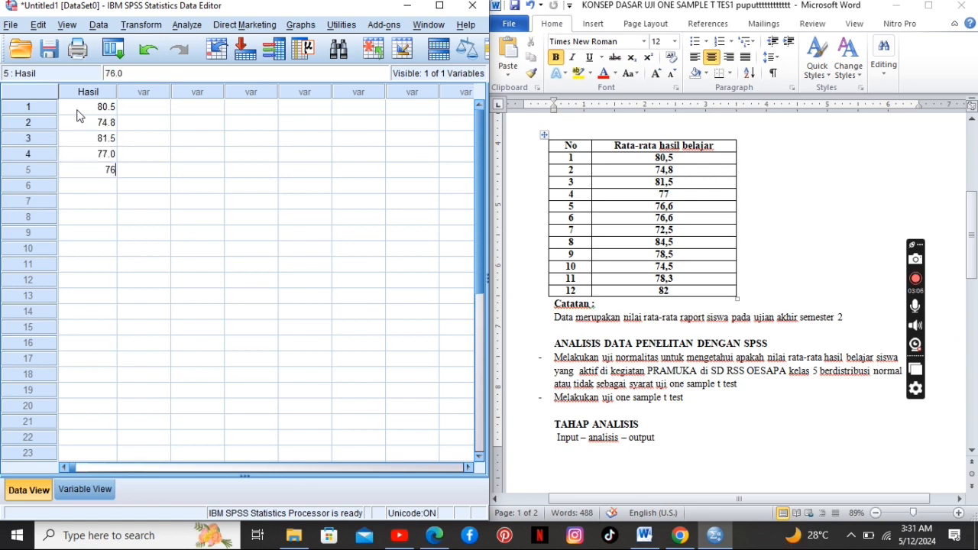
text(.6)
key(Return)
text(76.6)
key(Return)
text(72.5)
key(Return)
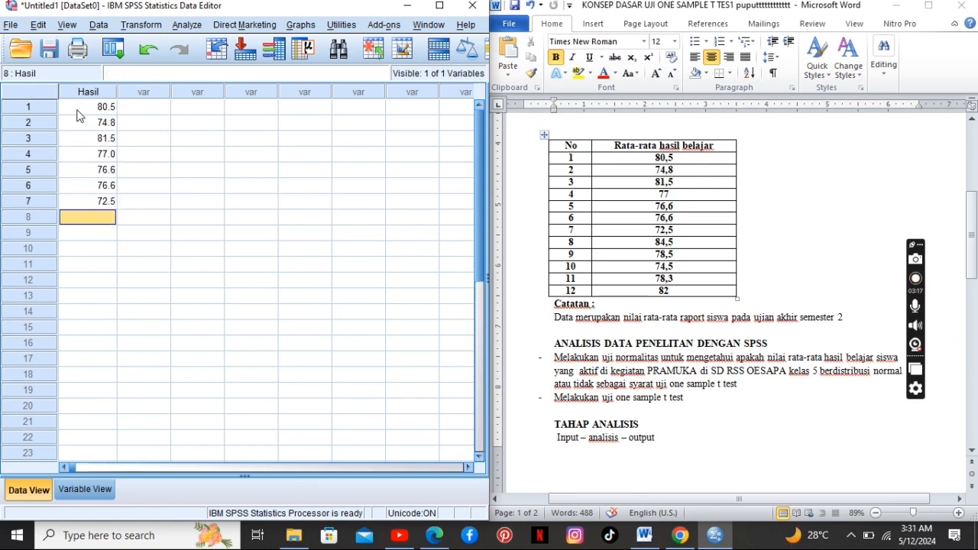
text(84.5)
key(Return)
Step: Enter the scores 78.5, 74.5, 78.3 and 82 in rows 9 to 12 of the Hasil column
text(78.5)
key(Return)
text(74.5)
key(Return)
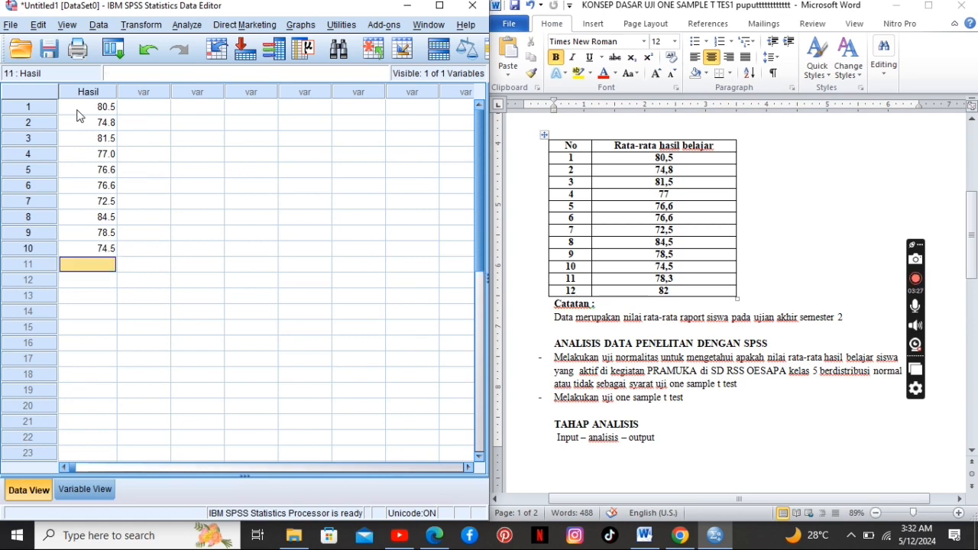
text(78.3)
key(Return)
text(82)
key(Return)
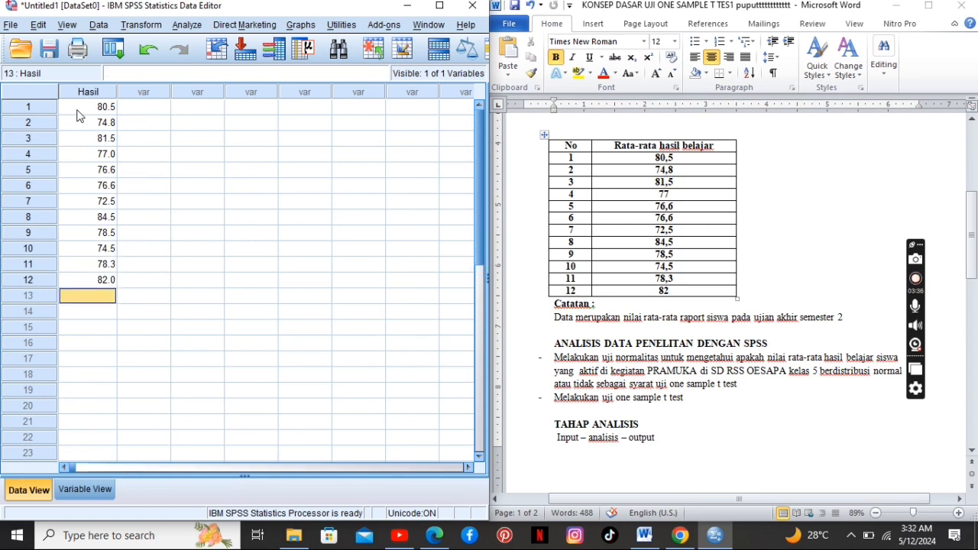
Step: Review the Word document's analysis plan and the decision basis for the normality test
click(655, 398)
scroll(657, 399, down, 3)
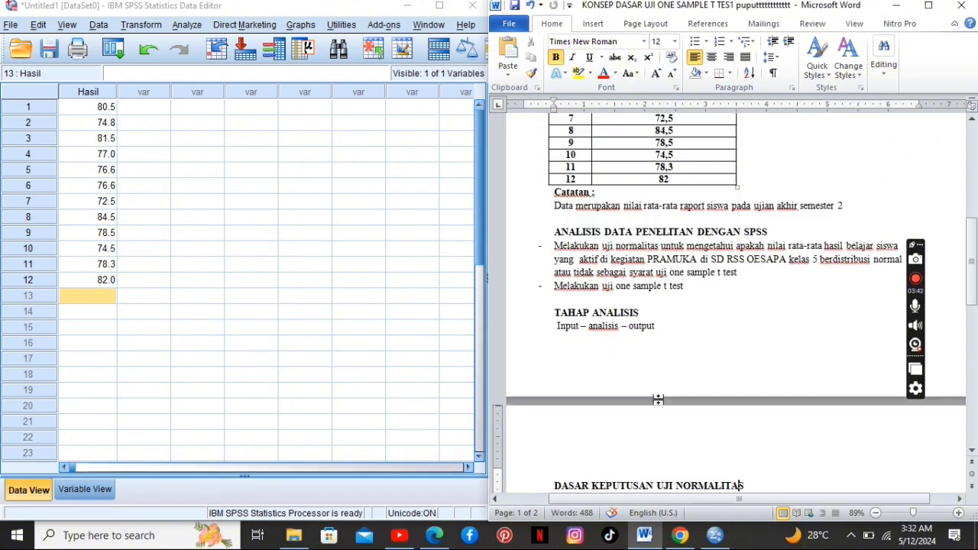
key(Down)
key(Down)
key(Down)
key(Down)
key(Down)
key(Up)
key(Up)
key(Up)
key(Up)
key(Up)
key(Up)
key(Up)
key(Up)
key(Up)
key(Up)
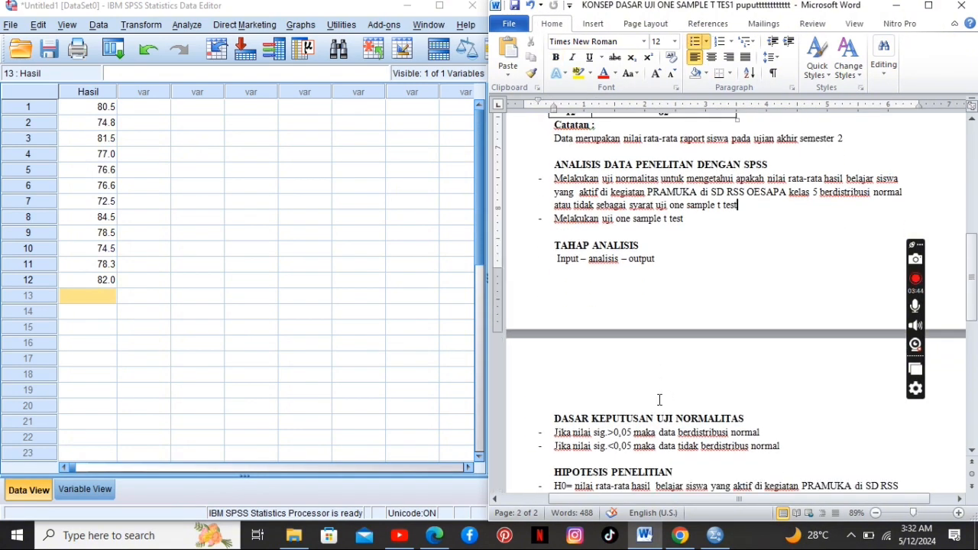
Step: Start an Explore analysis with Hasil belajar in the dependent list
click(187, 25)
mouse_move(239, 64)
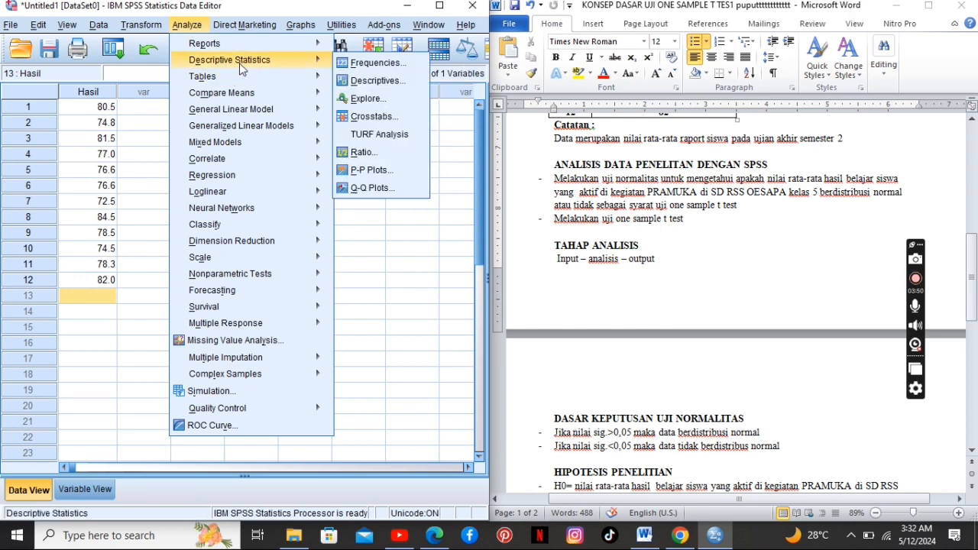
mouse_move(329, 77)
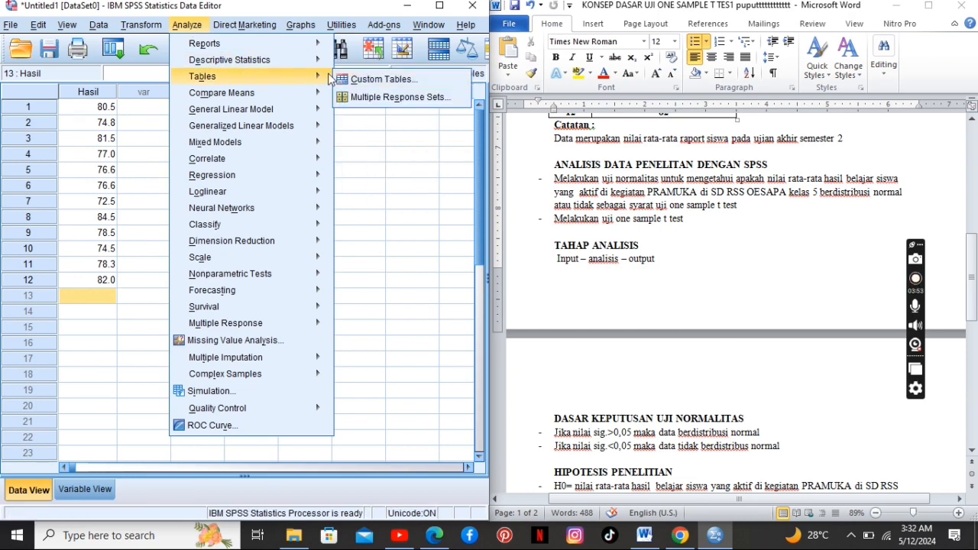
mouse_move(316, 61)
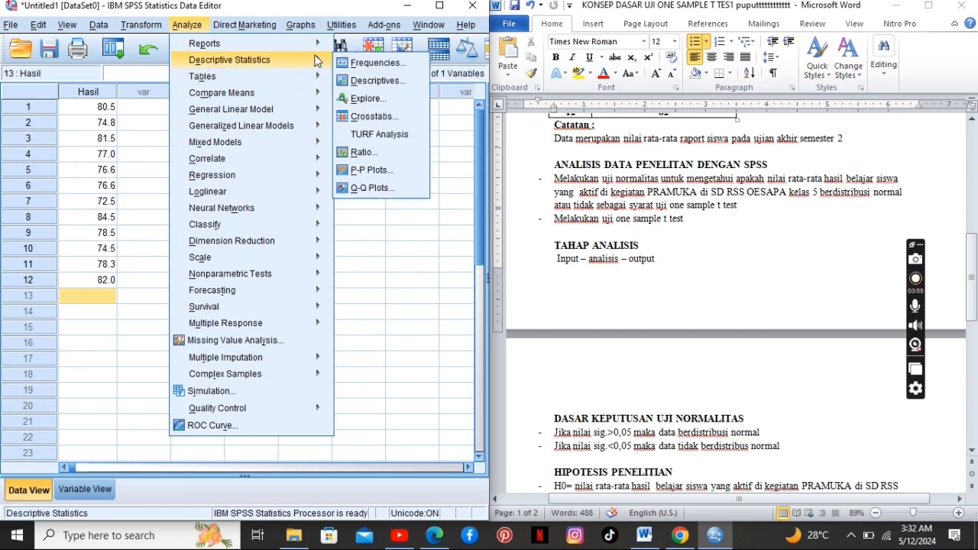
click(346, 99)
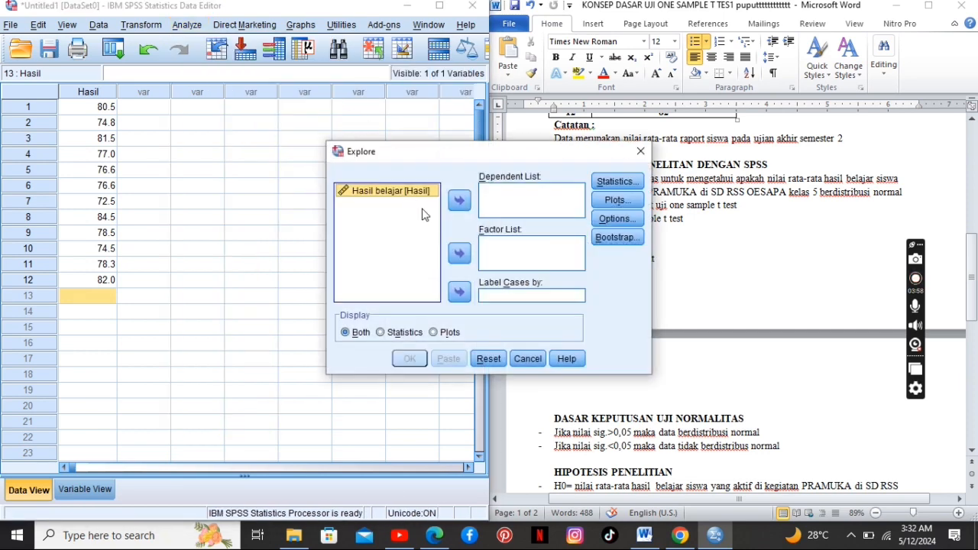
click(461, 201)
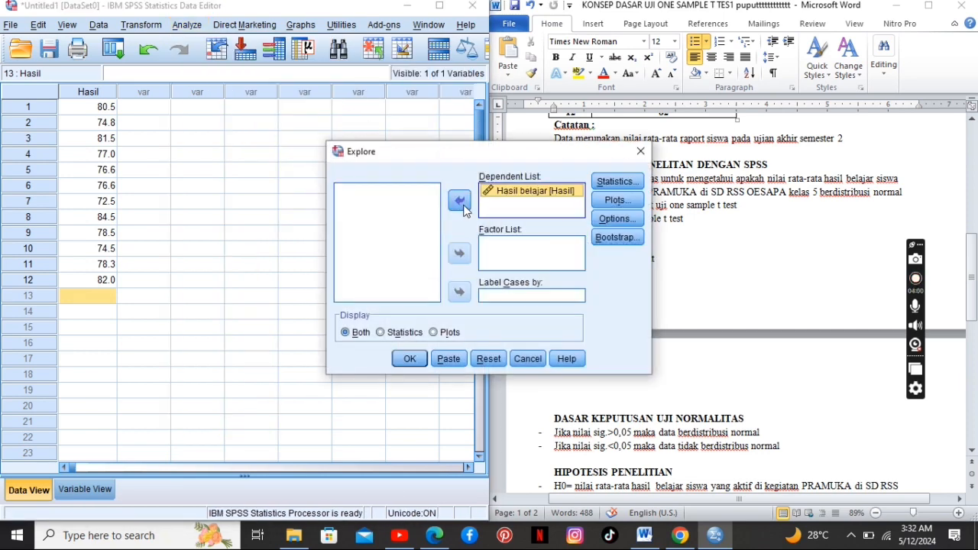
Step: Enable normality plots with tests for the Explore analysis and run it
click(616, 200)
click(433, 252)
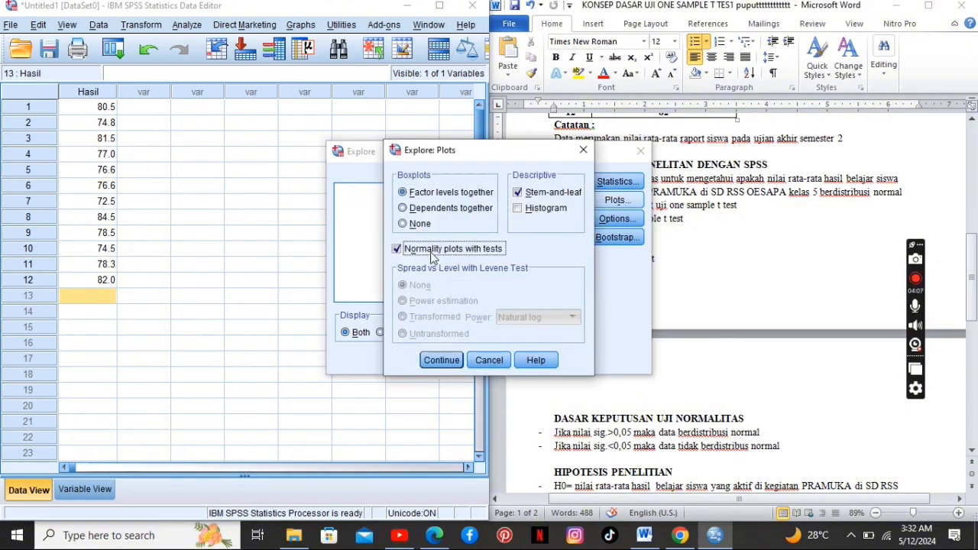
click(438, 361)
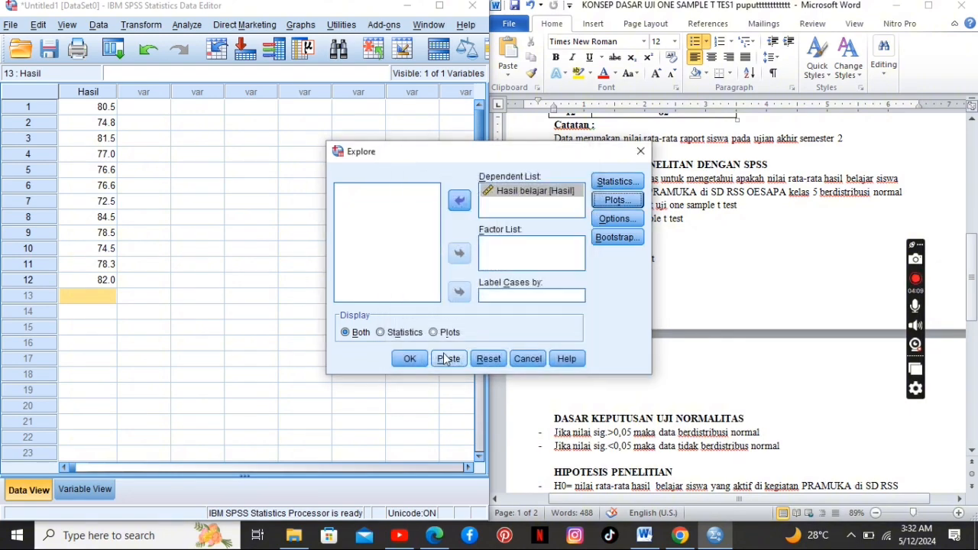
click(415, 359)
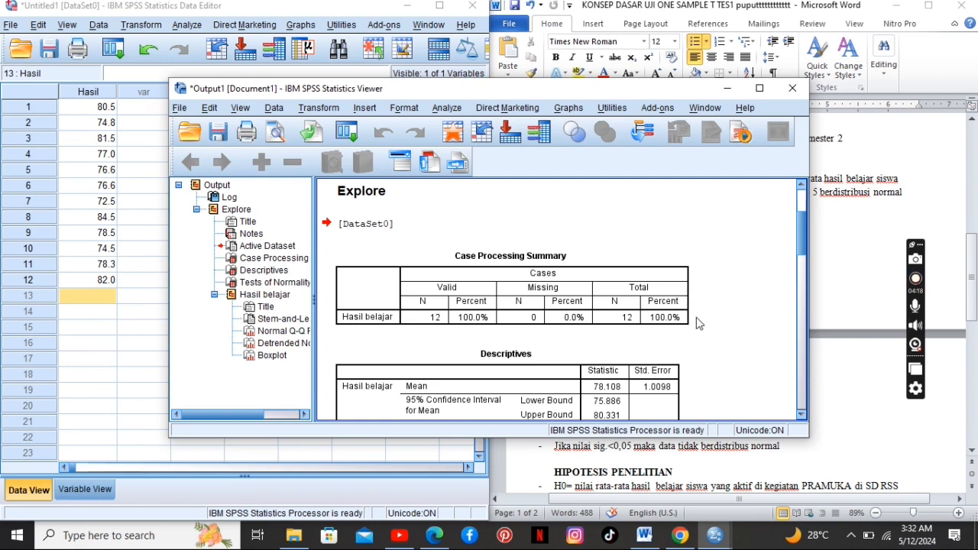
Step: Examine the Tests of Normality table and check its significance values against the normality decision basis in the Word document
scroll(696, 321, down, 3)
scroll(696, 317, up, 3)
scroll(697, 317, down, 6)
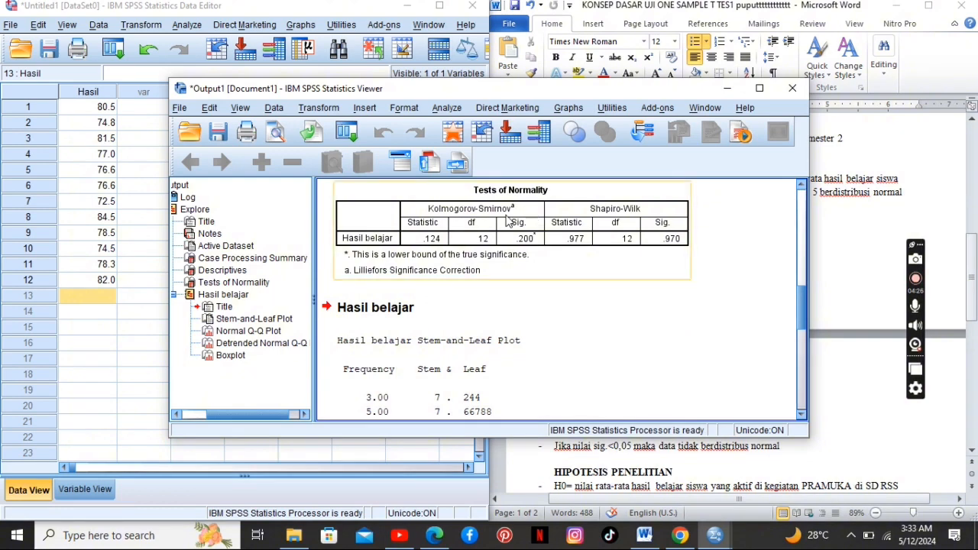
click(438, 238)
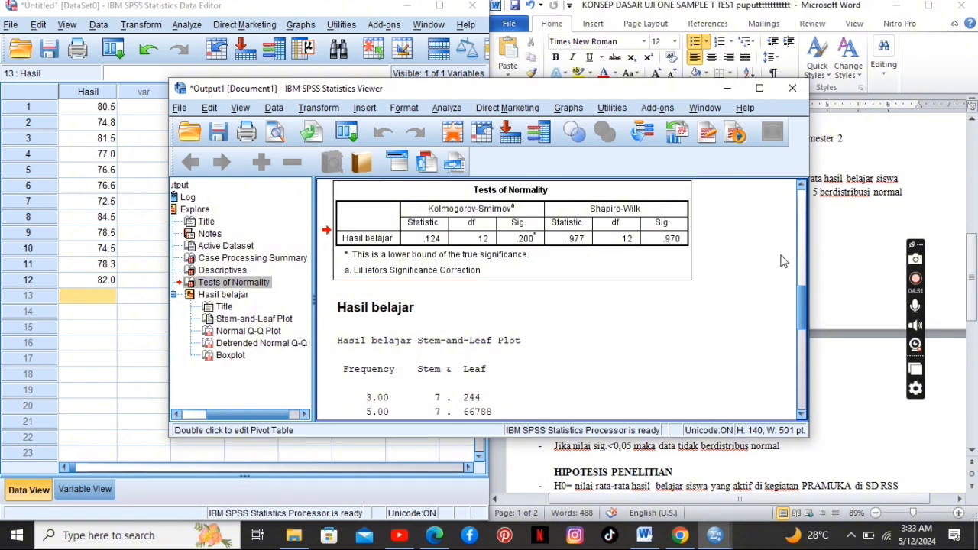
click(837, 281)
click(649, 407)
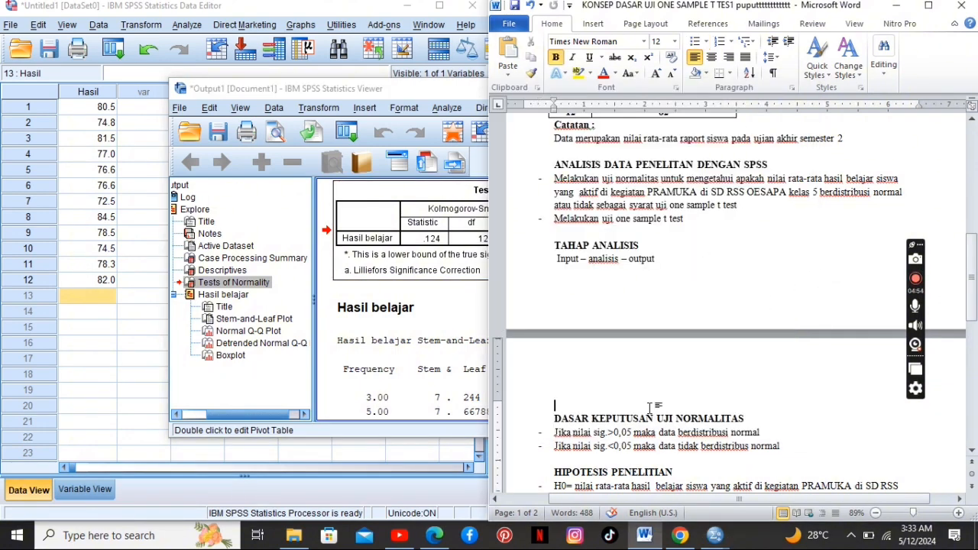
scroll(649, 407, down, 3)
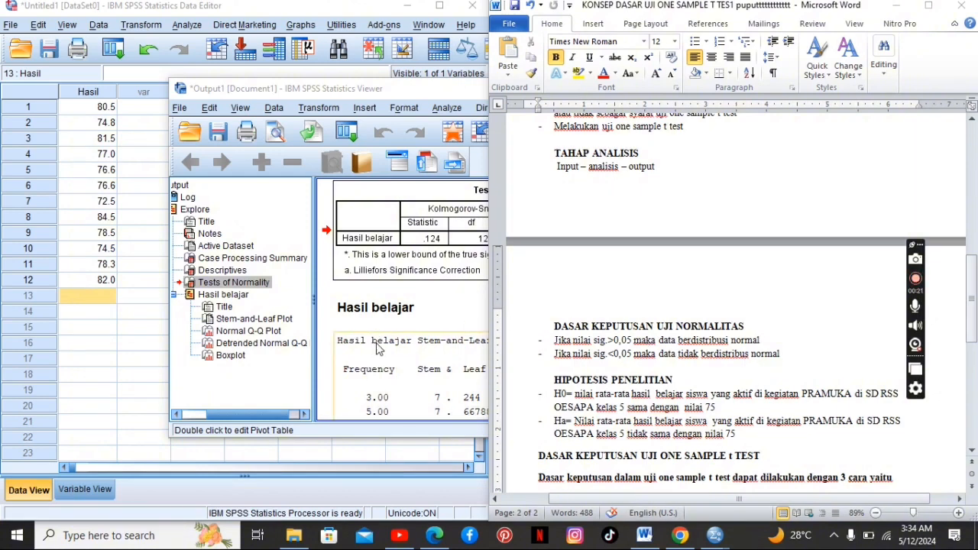
click(445, 309)
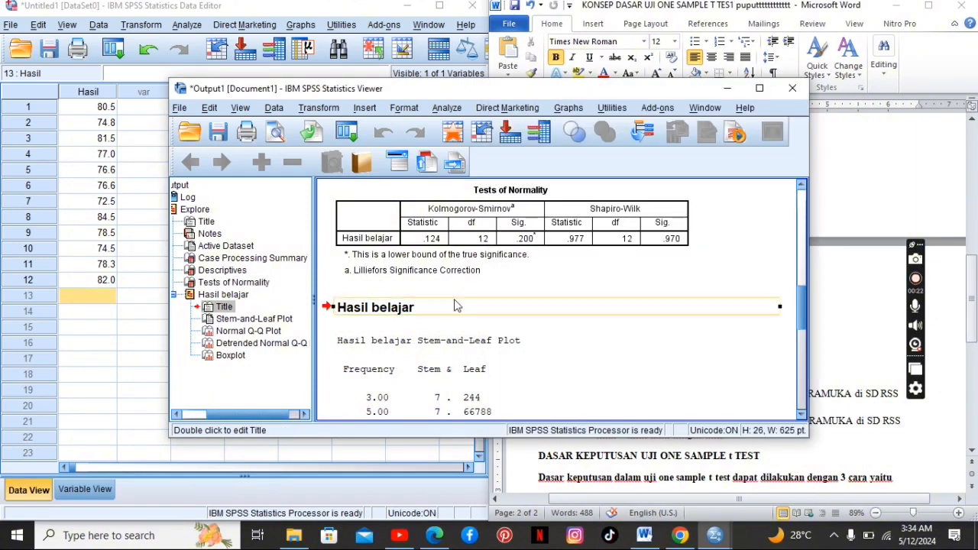
click(637, 256)
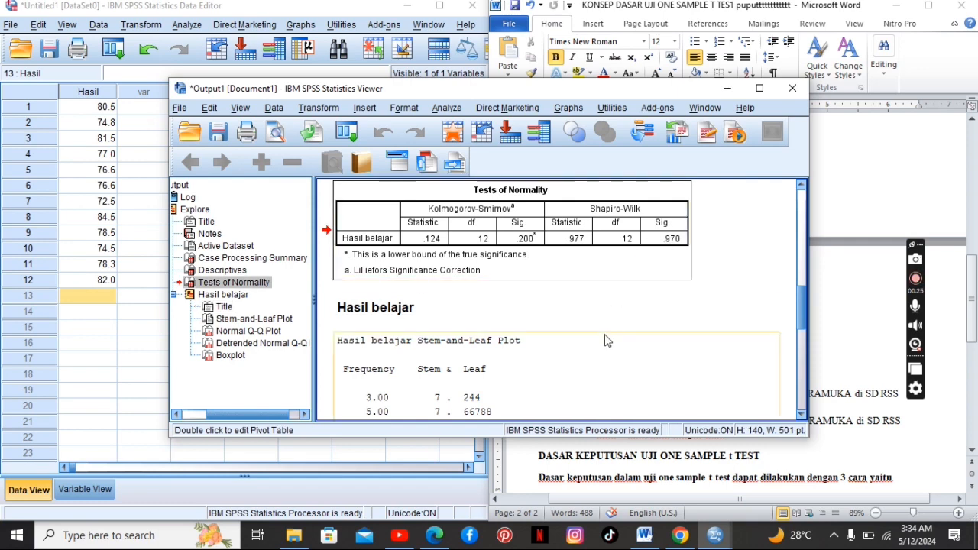
Step: Review the research hypotheses and the three decision methods for the one sample t test in the Word document
click(834, 353)
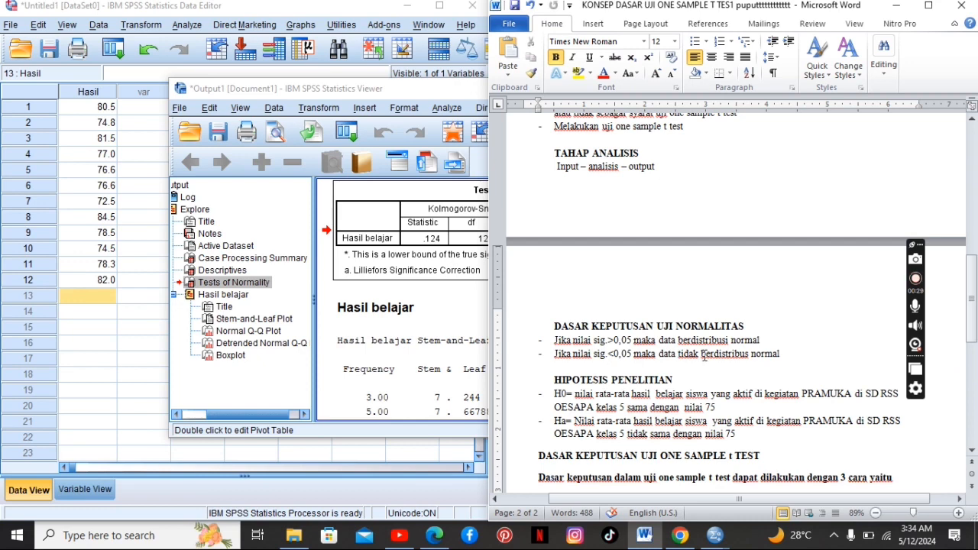
key(Down)
key(Down)
key(Down)
key(Down)
key(Down)
key(Down)
key(Down)
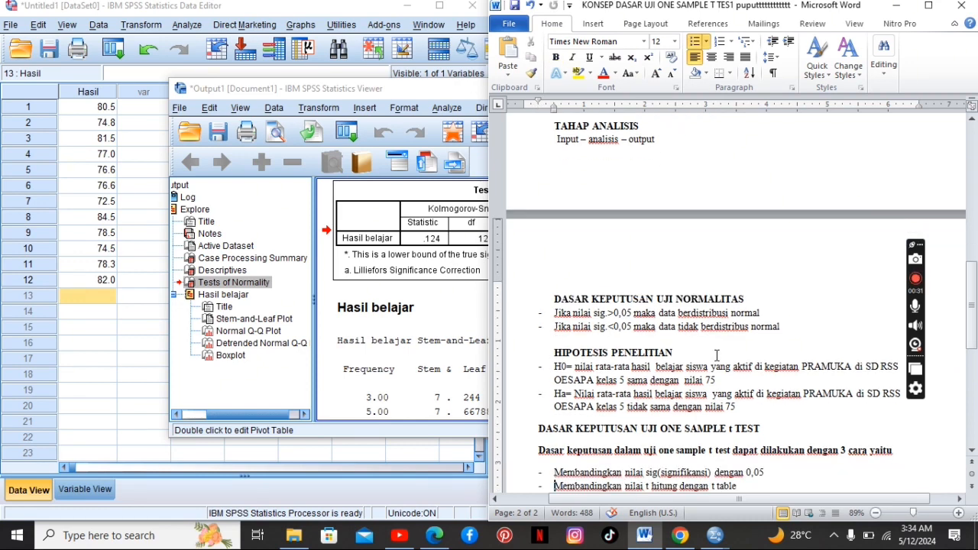
key(Down)
key(Down)
key(Down)
key(Down)
key(Down)
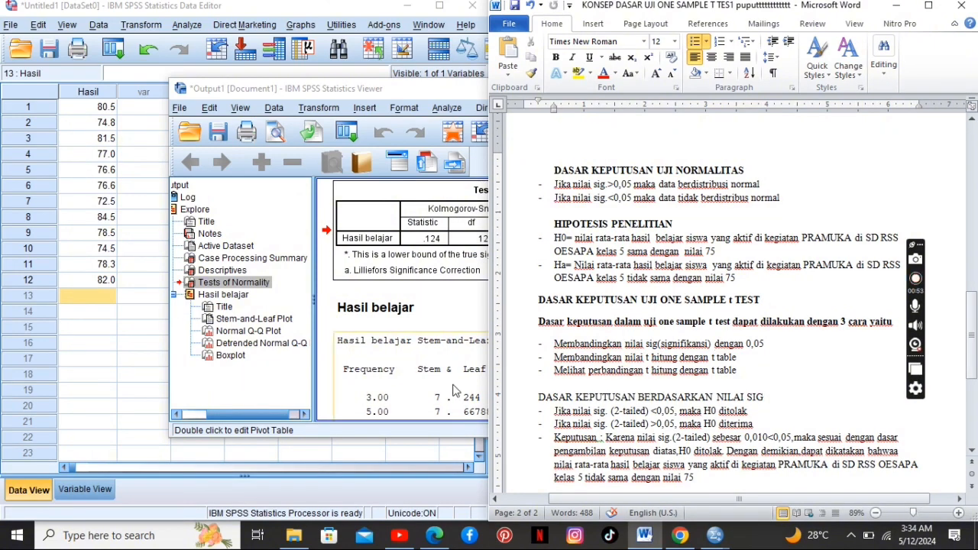
Step: Minimize the output viewer and start a One-Sample T Test with Hasil belajar as the test variable
click(469, 293)
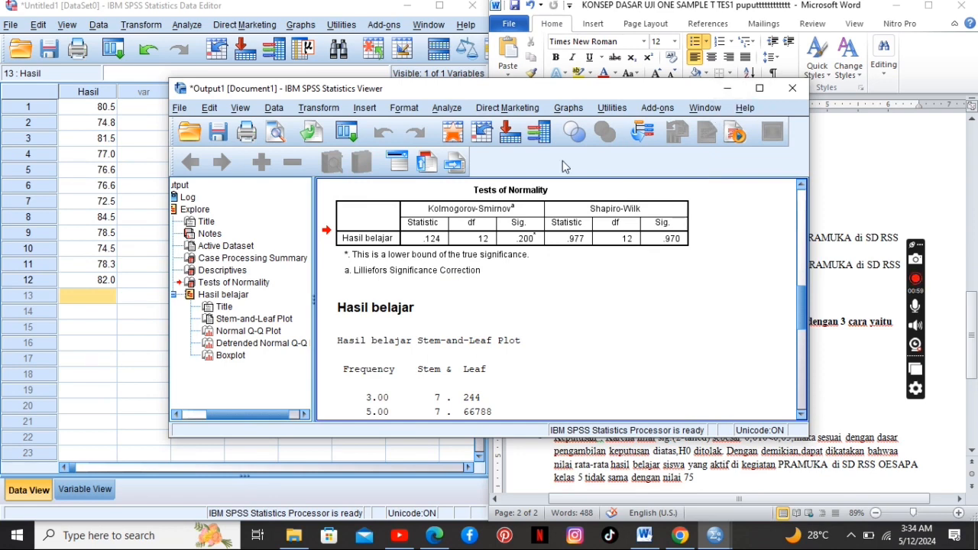
click(663, 214)
click(728, 89)
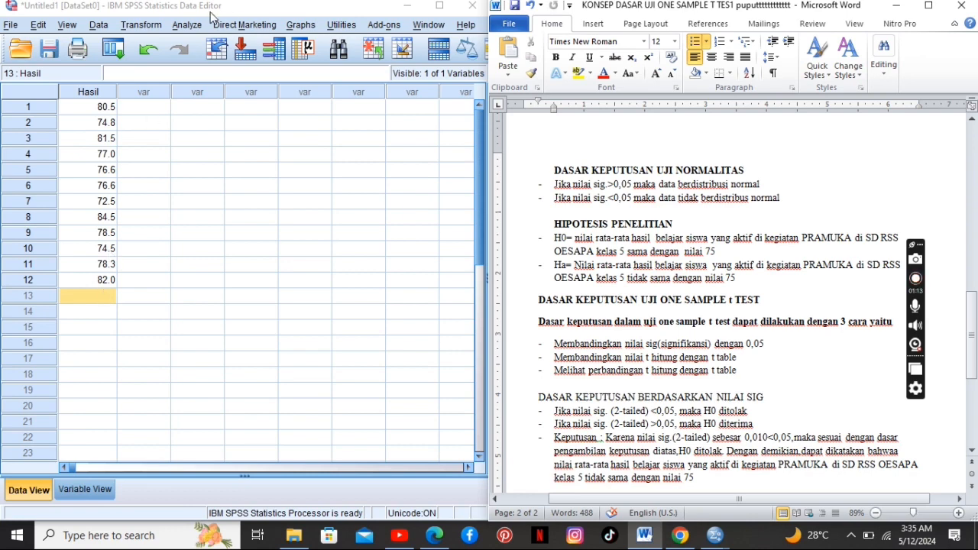
click(188, 25)
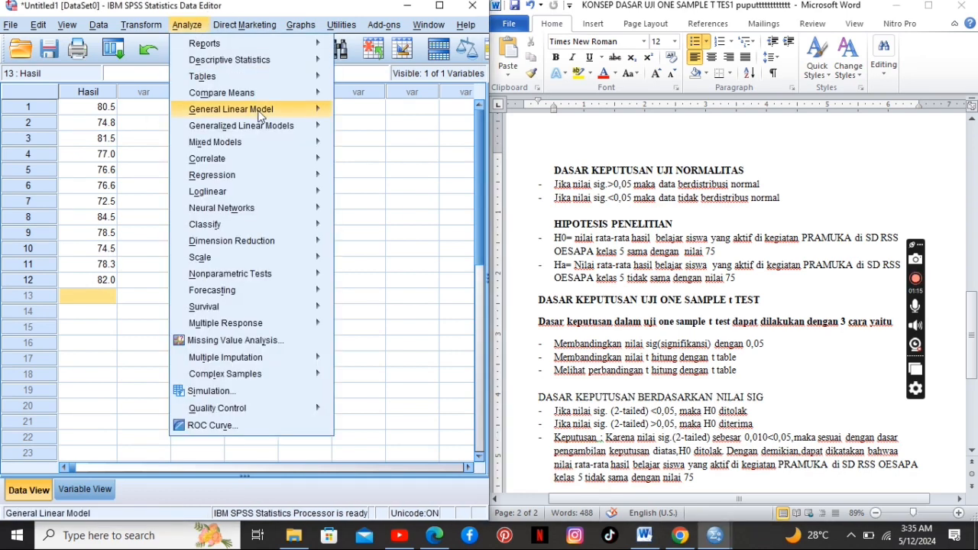
mouse_move(262, 99)
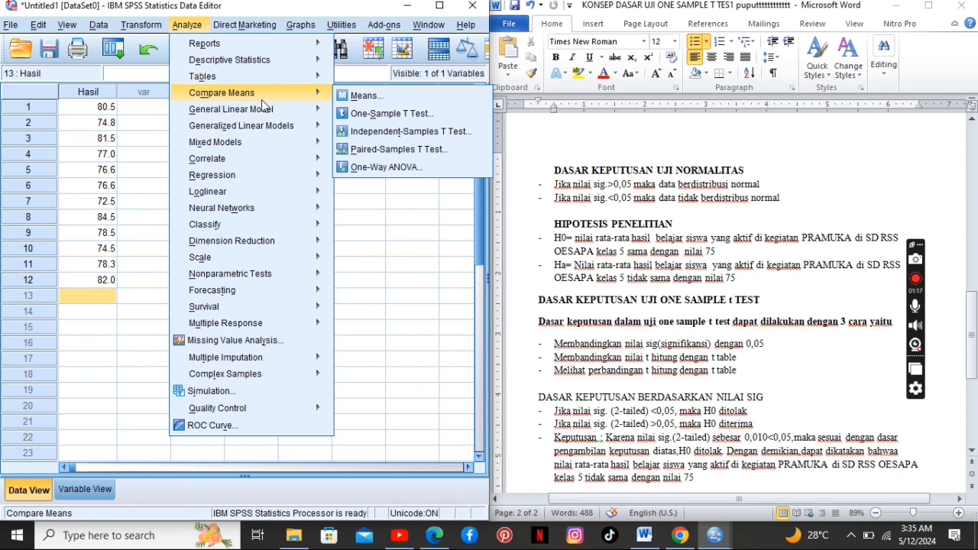
click(346, 115)
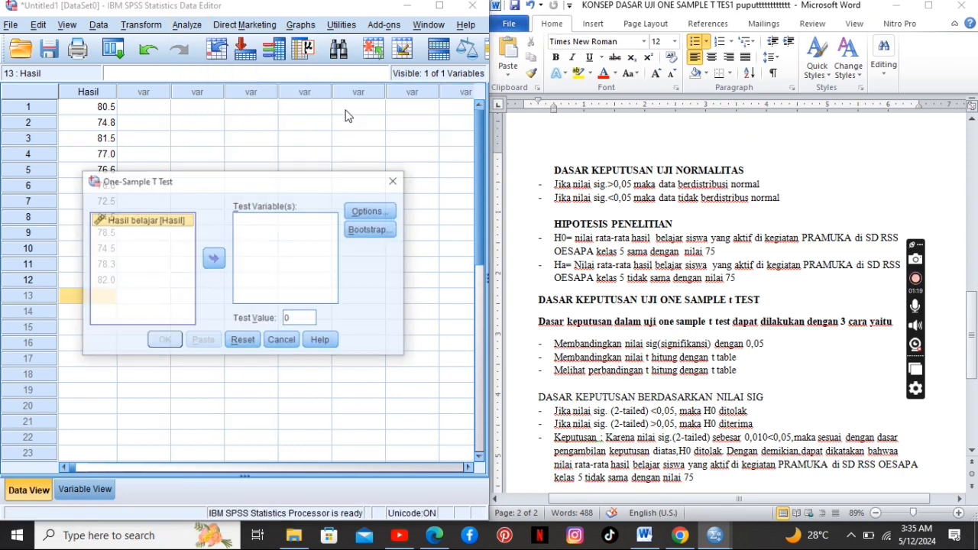
click(213, 258)
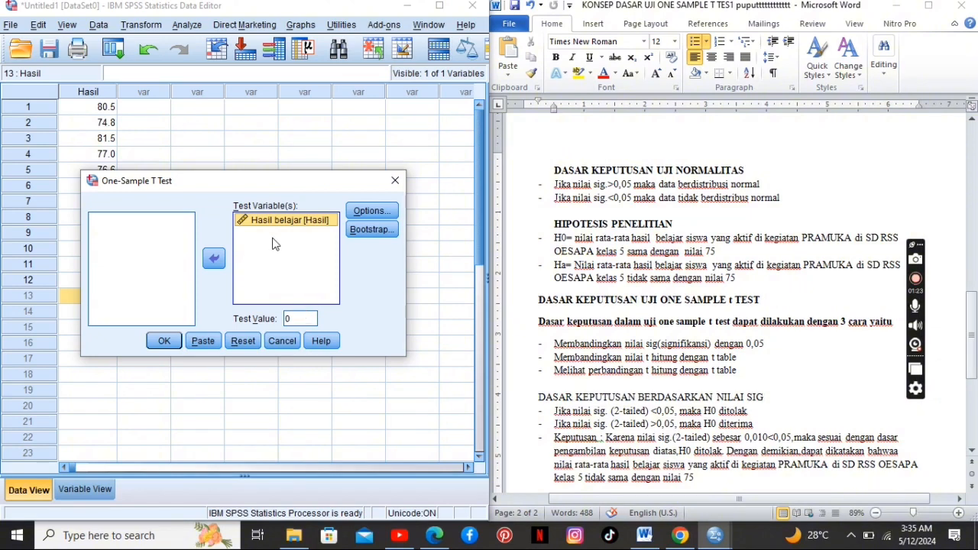
Step: Set the test value to 75, keep the 95% confidence interval, and run the One-Sample T Test
double_click(298, 318)
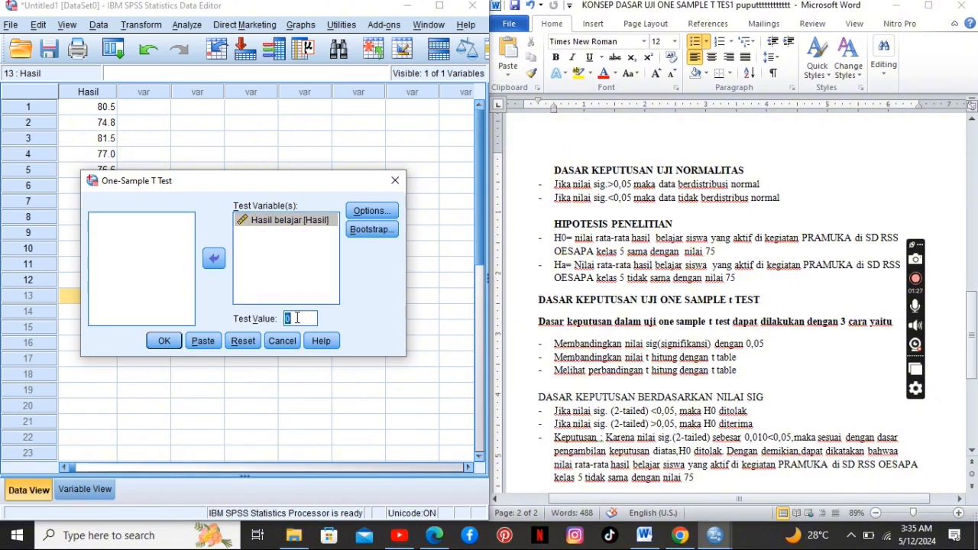
text(75)
click(372, 212)
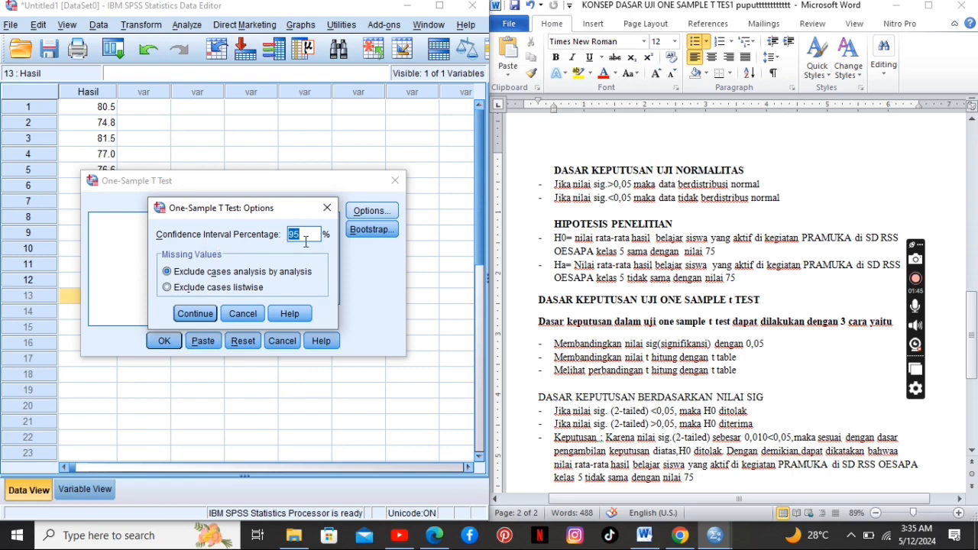
click(195, 314)
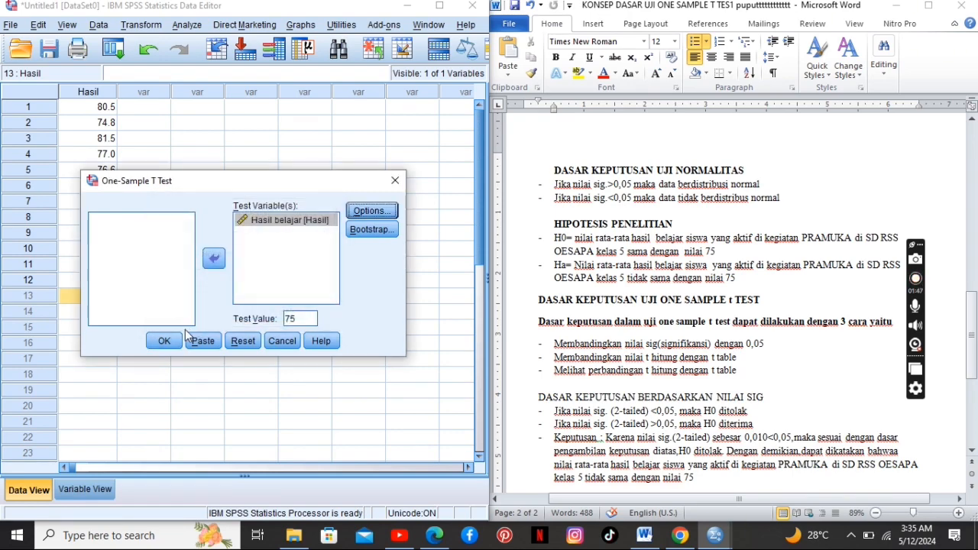
click(173, 342)
Step: Examine the T-Test output tables and review the significance-based decision rules in the Word document
scroll(411, 283, up, 5)
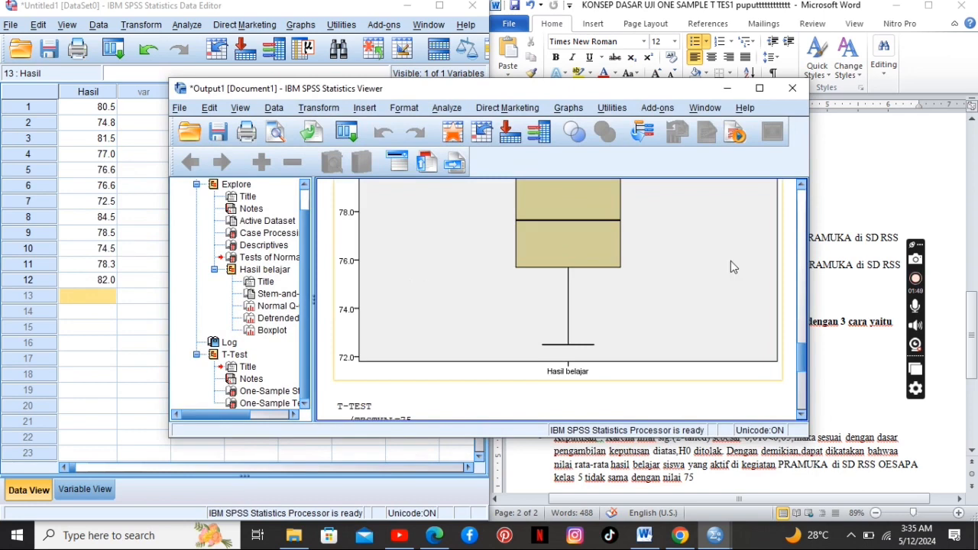
drag(804, 353, 803, 397)
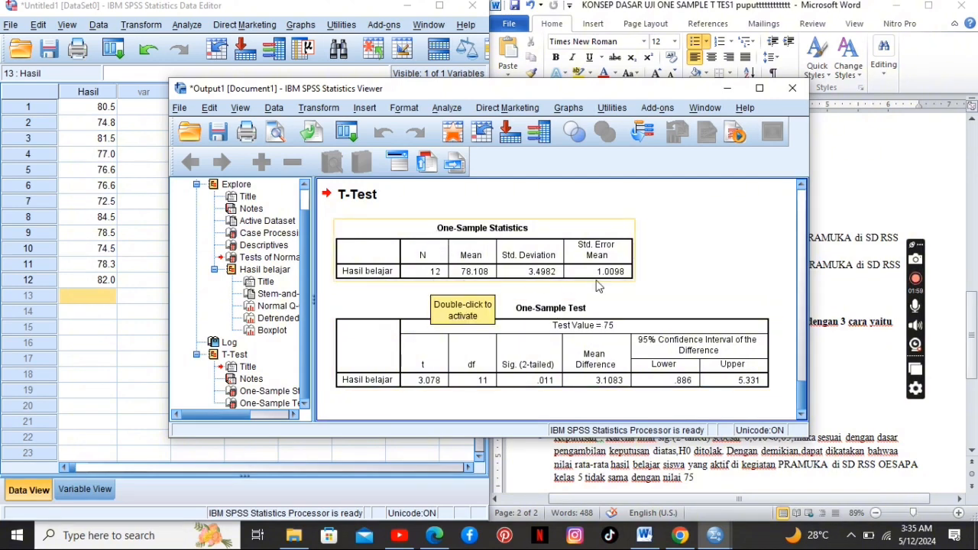
click(644, 535)
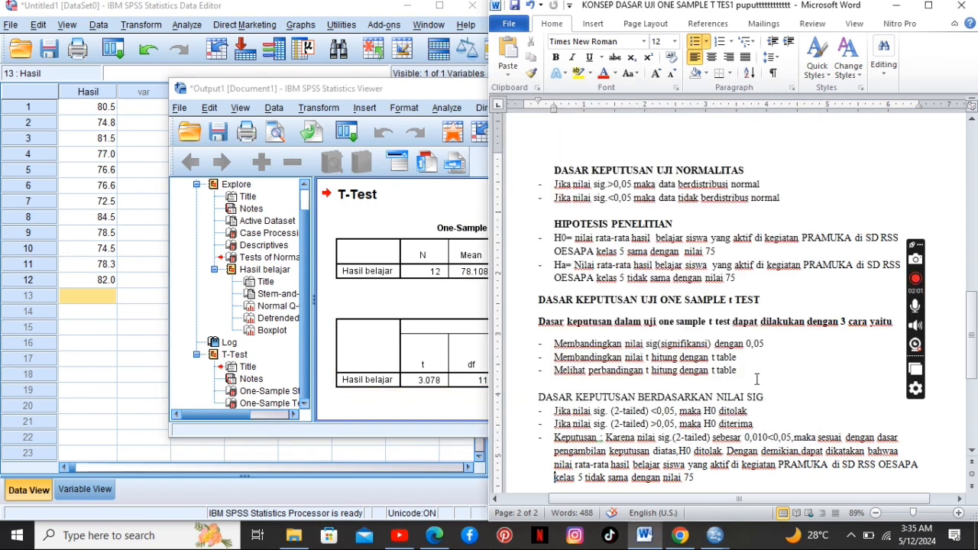
click(632, 320)
key(Down)
key(Down)
key(Down)
key(Down)
key(Down)
key(Down)
key(Down)
key(Down)
key(Down)
key(Down)
key(Down)
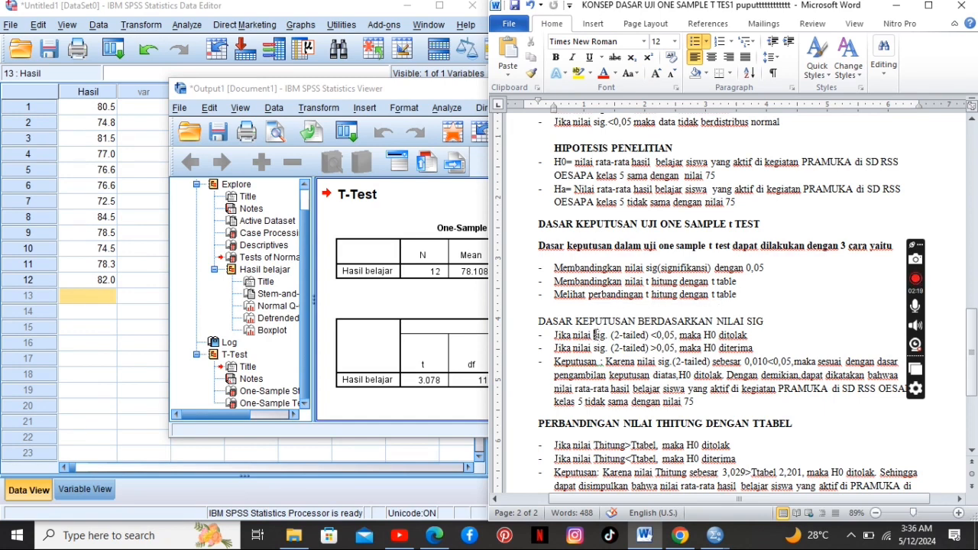
scroll(595, 335, down, 1)
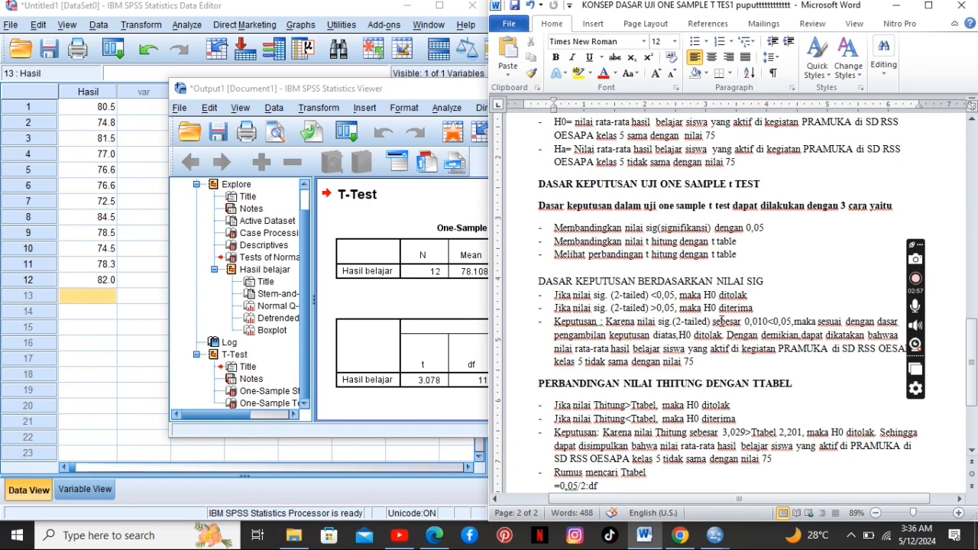
Step: Compare the One-Sample Test table's t and df values with the Thitung and Ttabel decision rules in the Word document
click(419, 324)
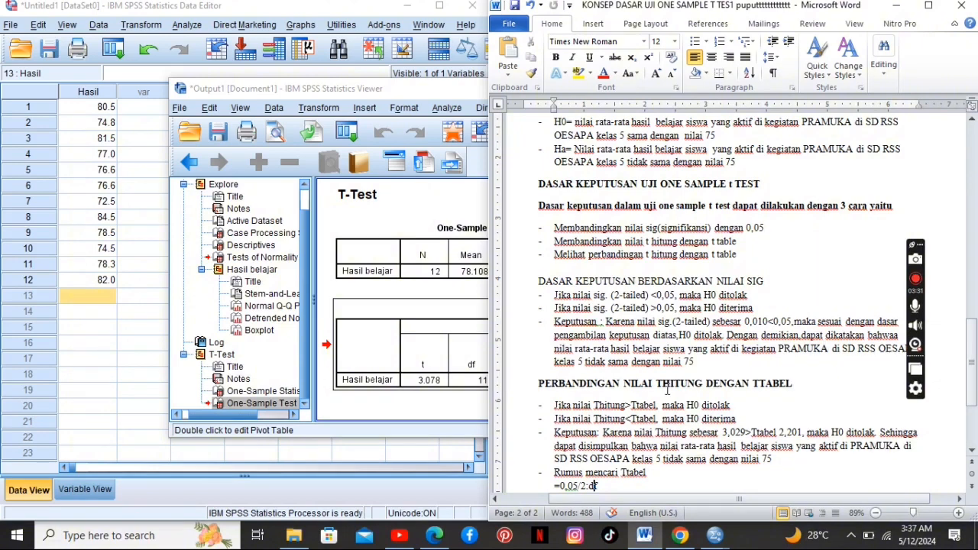
click(631, 416)
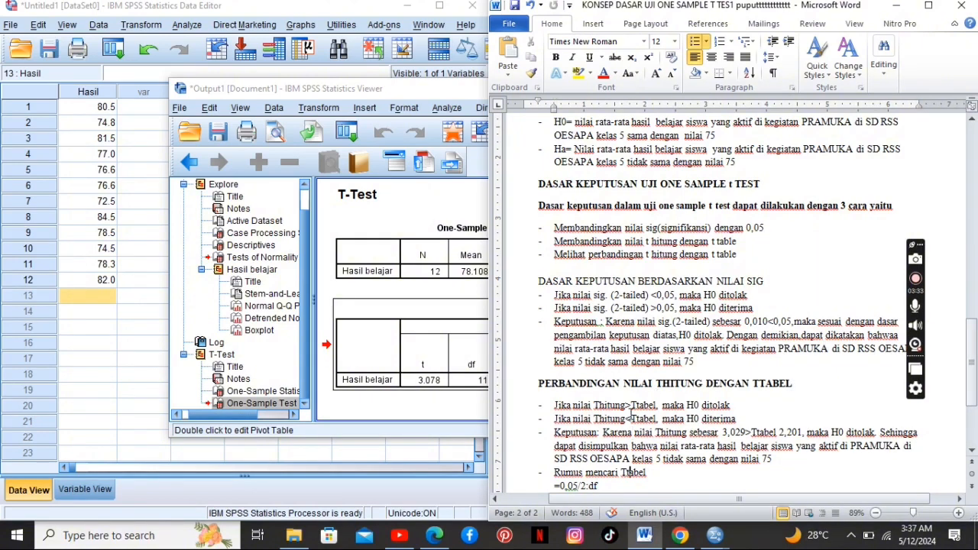
key(ctrl+End)
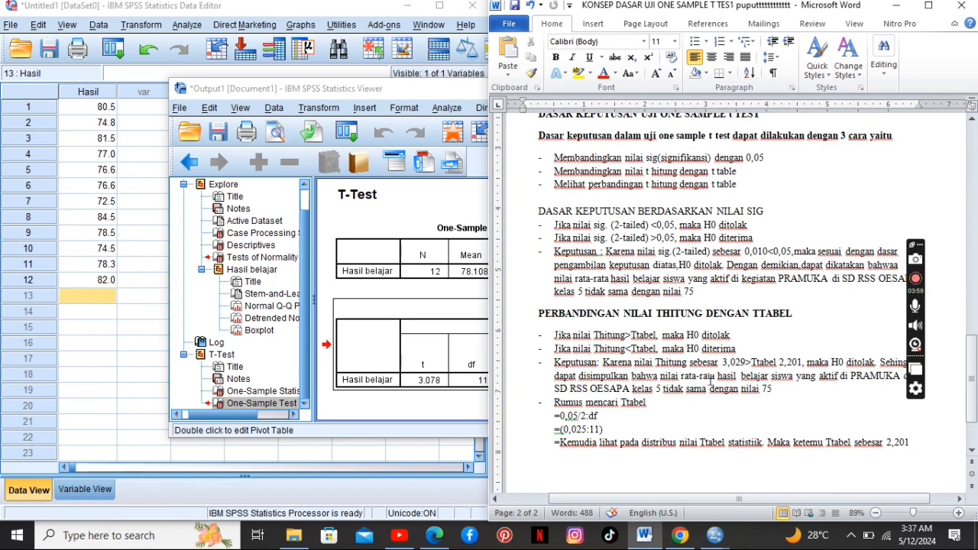
click(457, 327)
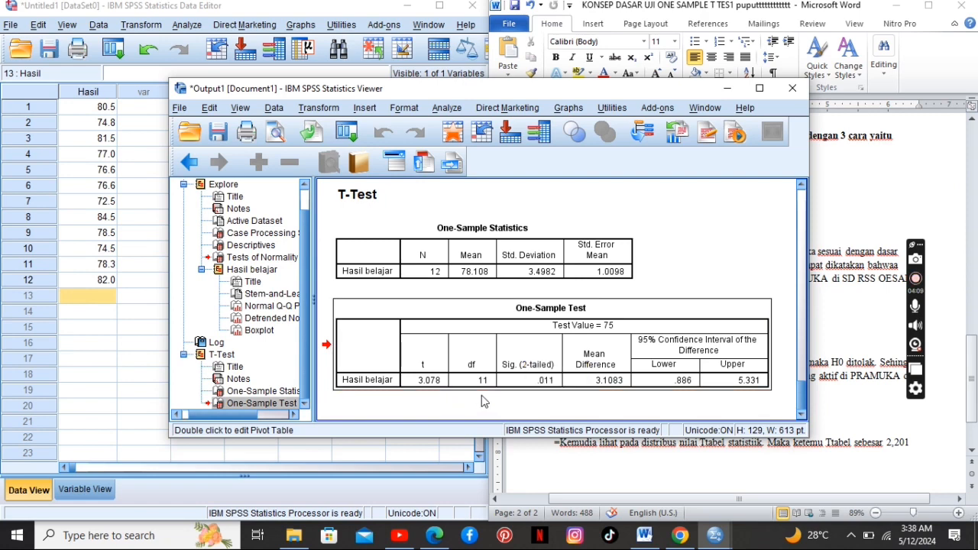
Step: Change the Thitung value in the Keputusan bullet of the Word document's Thitung and Ttabel comparison to 3,078
click(877, 352)
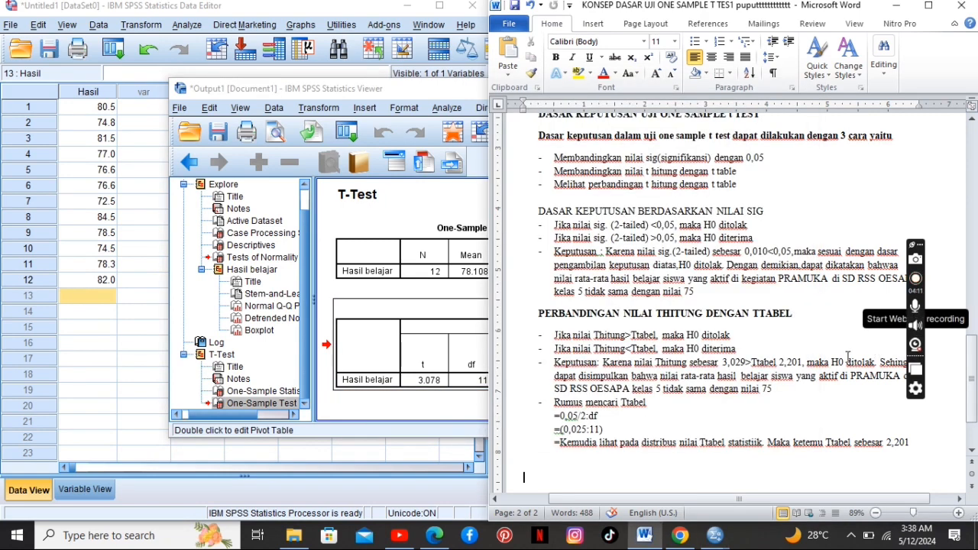
right_click(746, 363)
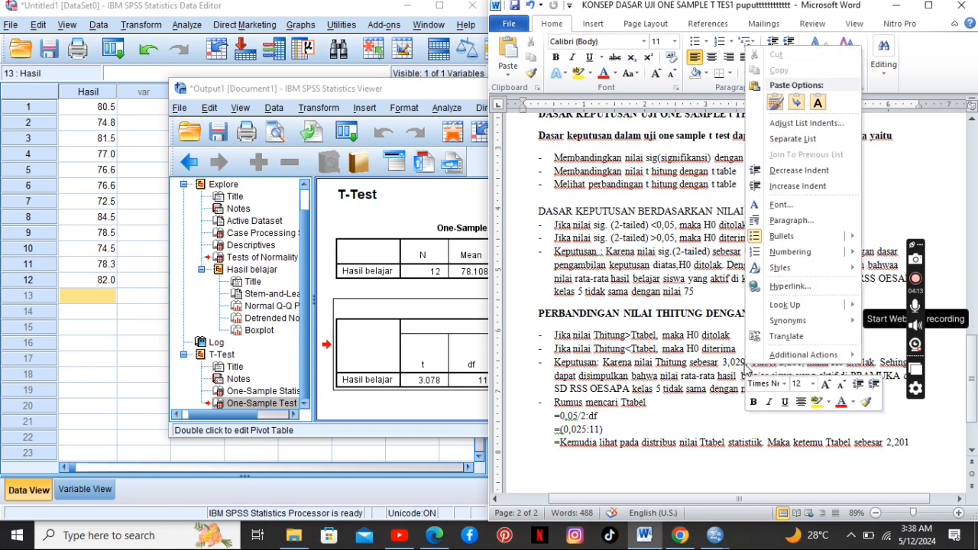
click(739, 365)
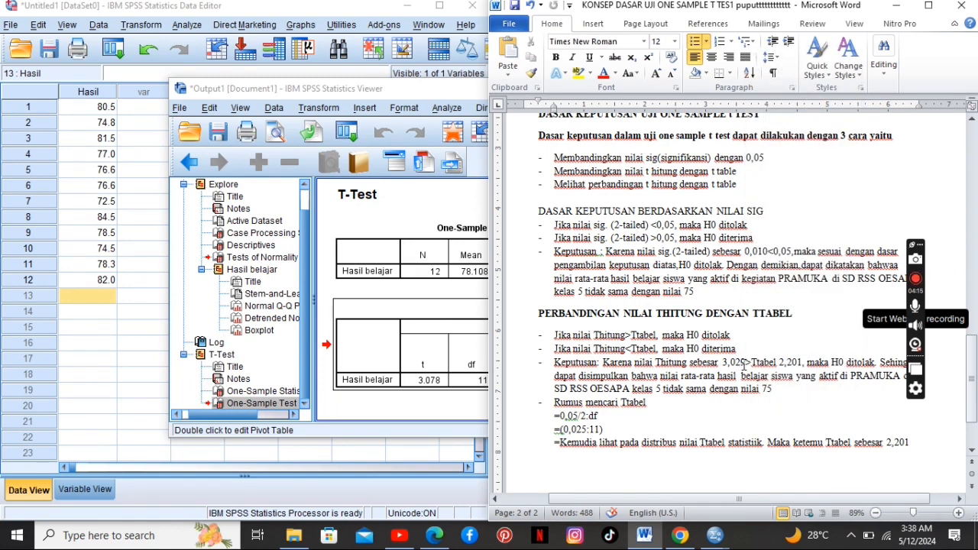
key(BackSpace)
key(BackSpace)
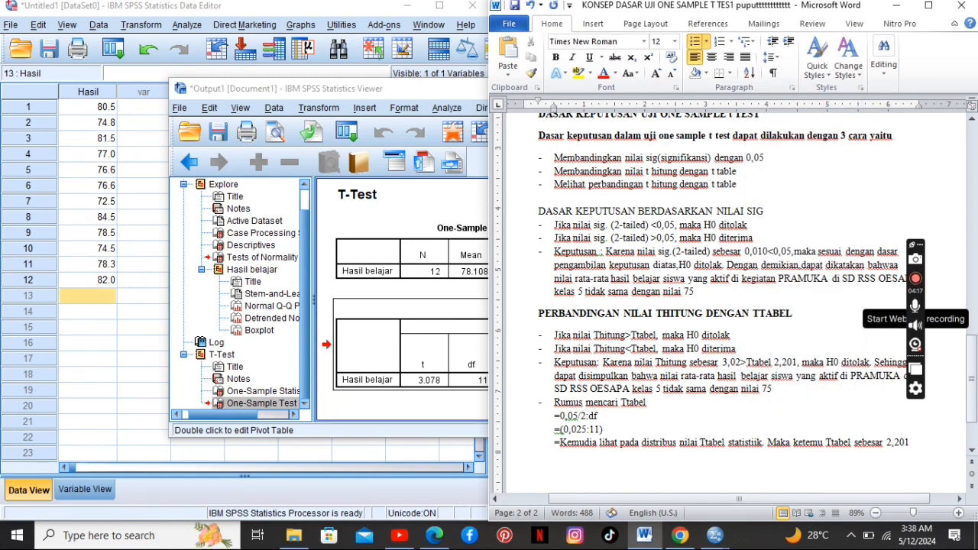
text(78)
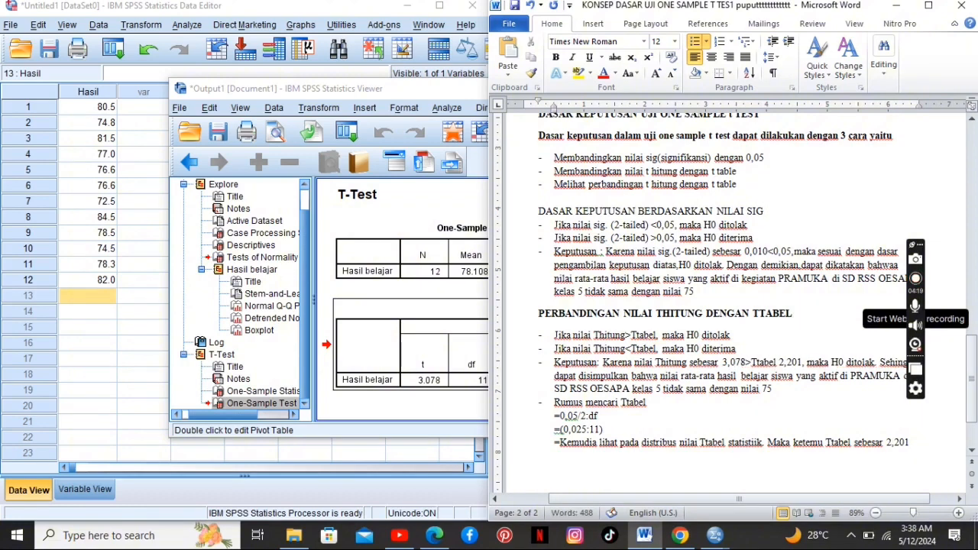
key(Down)
Step: Check the df in the SPSS One-Sample Test table against the Ttabel formula in the Word document
click(855, 379)
click(479, 401)
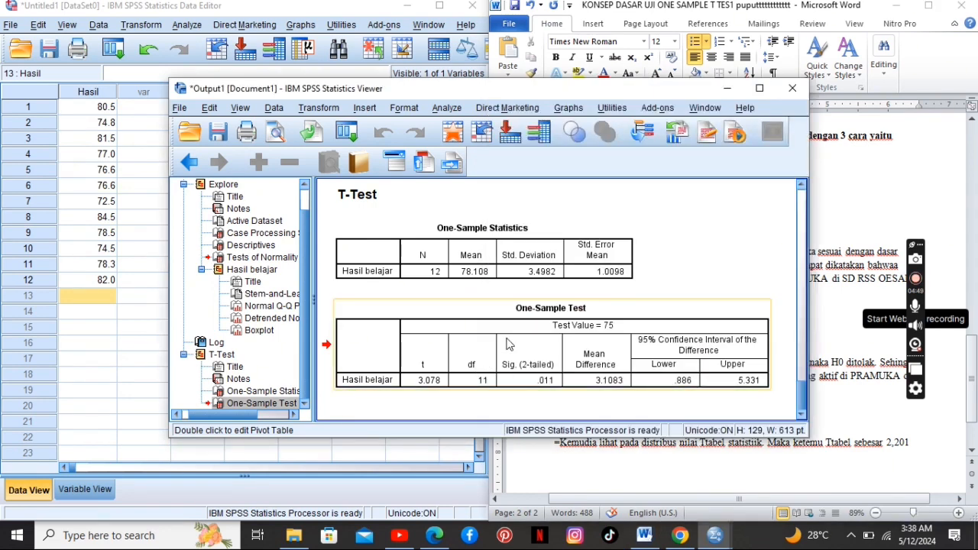
click(838, 425)
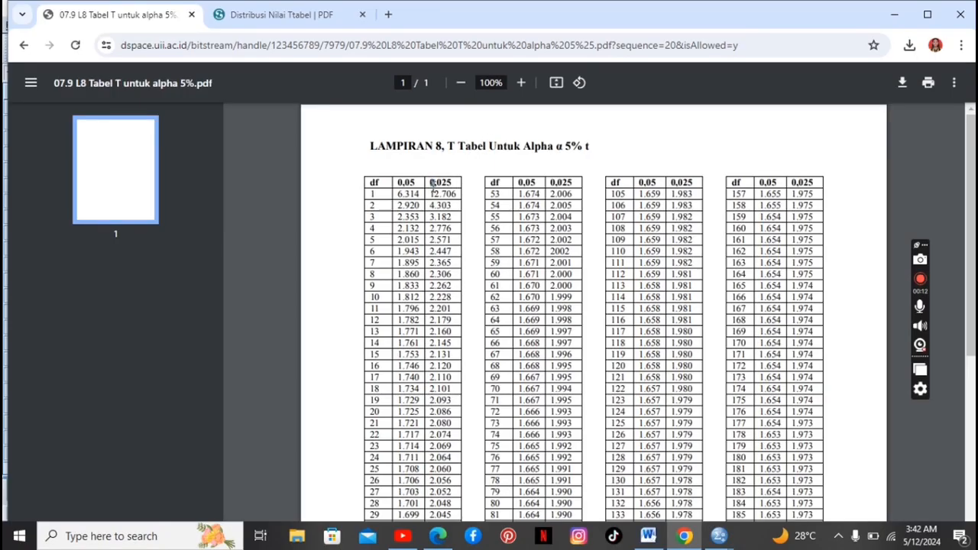
Step: Look up the critical t value for df 11 in the 0,025 column of the T table PDF and highlight it
drag(432, 182, 450, 308)
click(437, 185)
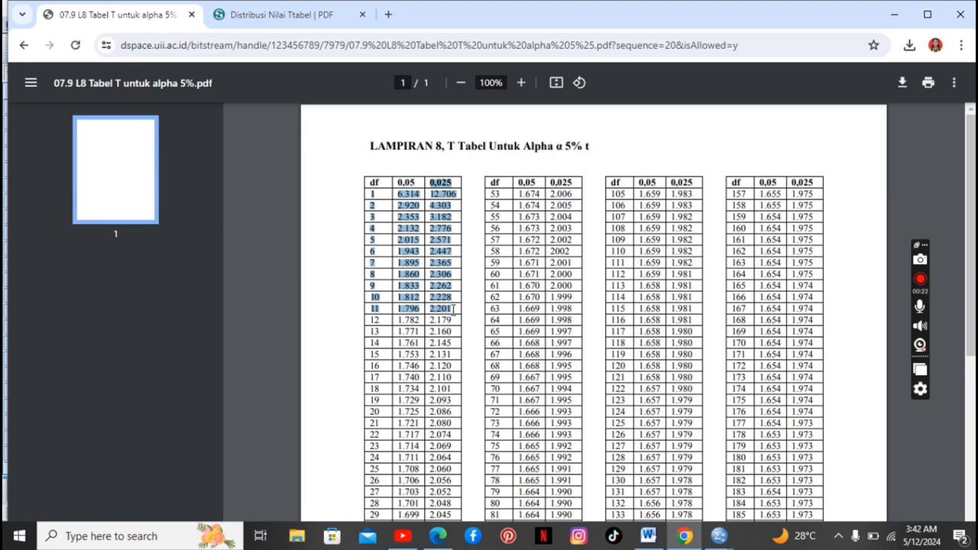
mouse_move(452, 308)
mouse_down()
mouse_move(430, 309)
mouse_move(451, 309)
mouse_up()
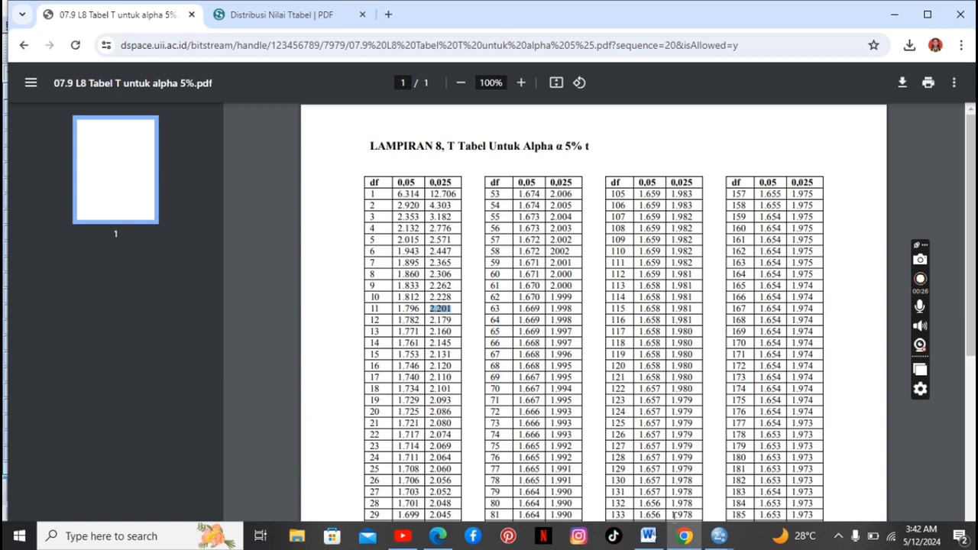
Step: Switch to the Word document and review the H0 and Ha statements under HIPOTESIS PENELITIAN
click(648, 535)
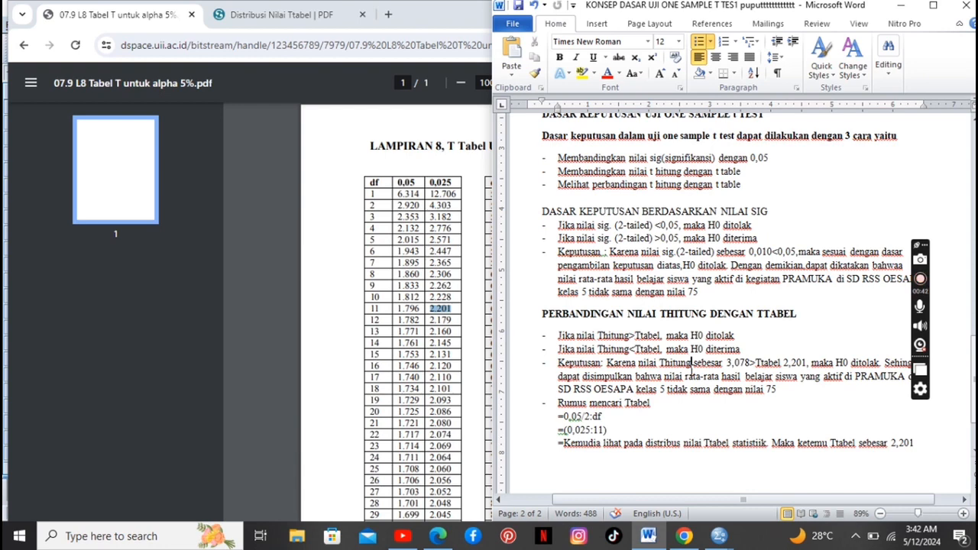
scroll(692, 375, up, 10)
scroll(691, 370, up, 2)
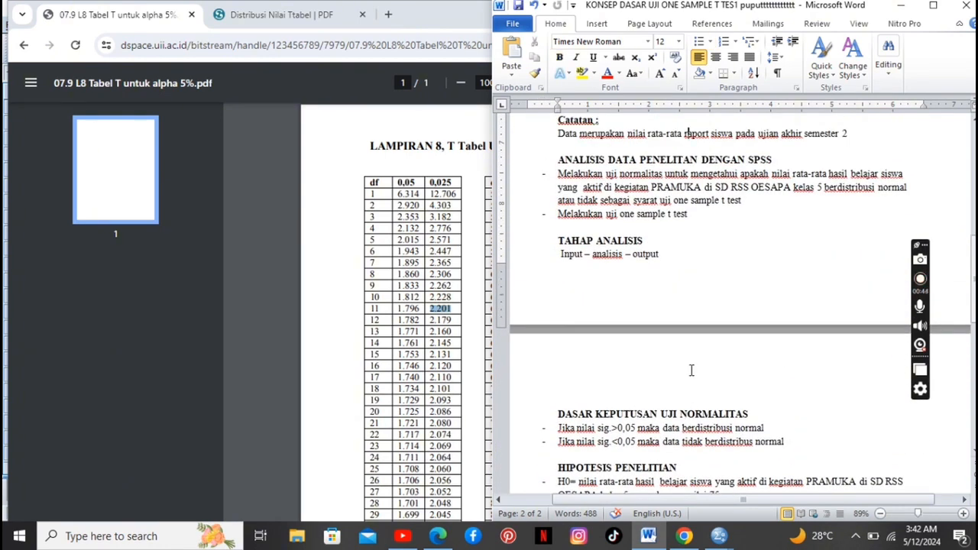
scroll(692, 371, down, 3)
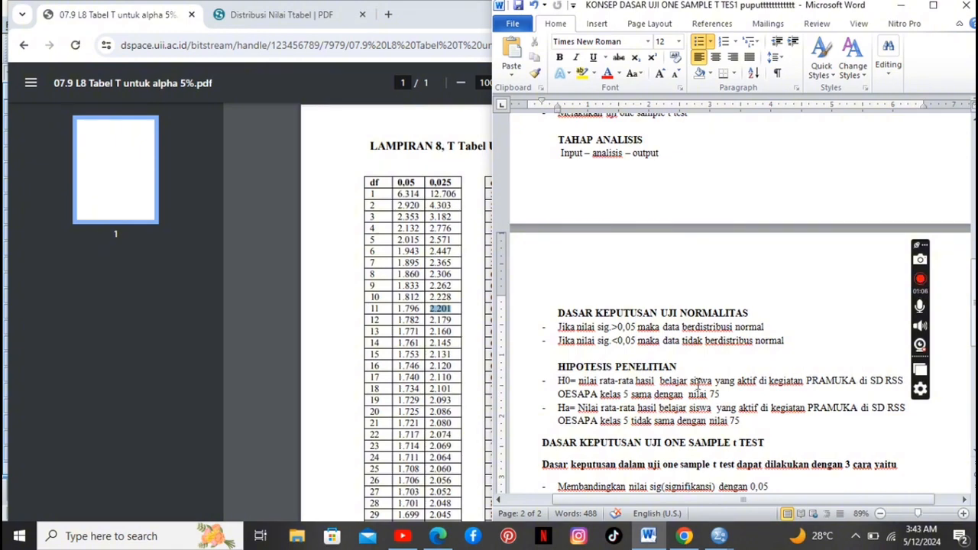
Step: Return to the one sample t test concept section at the beginning of the Word document, and minimize Word
click(721, 363)
key(Up)
key(Up)
key(Up)
key(Up)
key(Up)
key(Up)
key(Up)
key(Up)
key(Up)
key(Up)
key(Up)
key(Up)
key(Up)
key(Up)
key(Up)
key(Up)
key(Up)
key(Up)
key(Up)
key(Up)
key(Up)
key(Up)
key(Up)
key(Up)
key(Up)
key(Up)
key(Up)
key(Up)
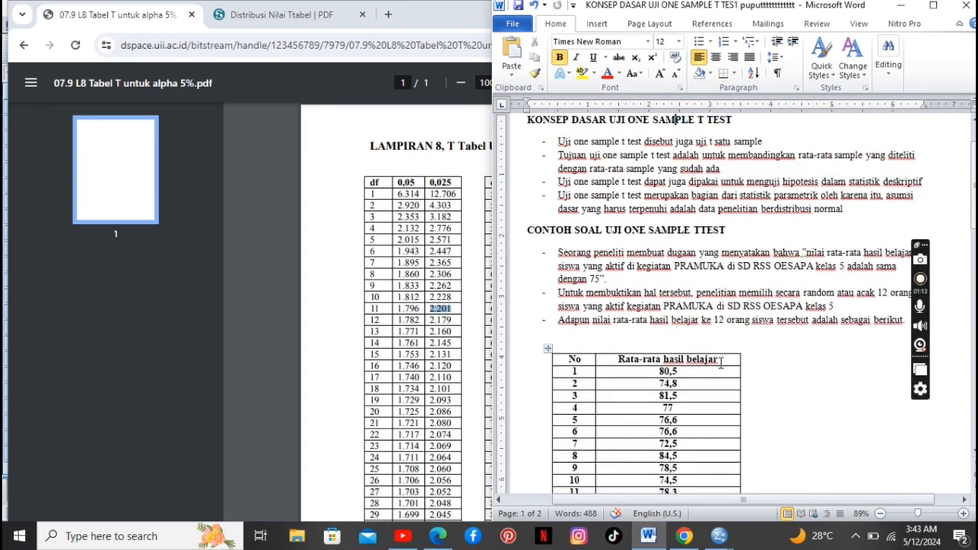
click(901, 6)
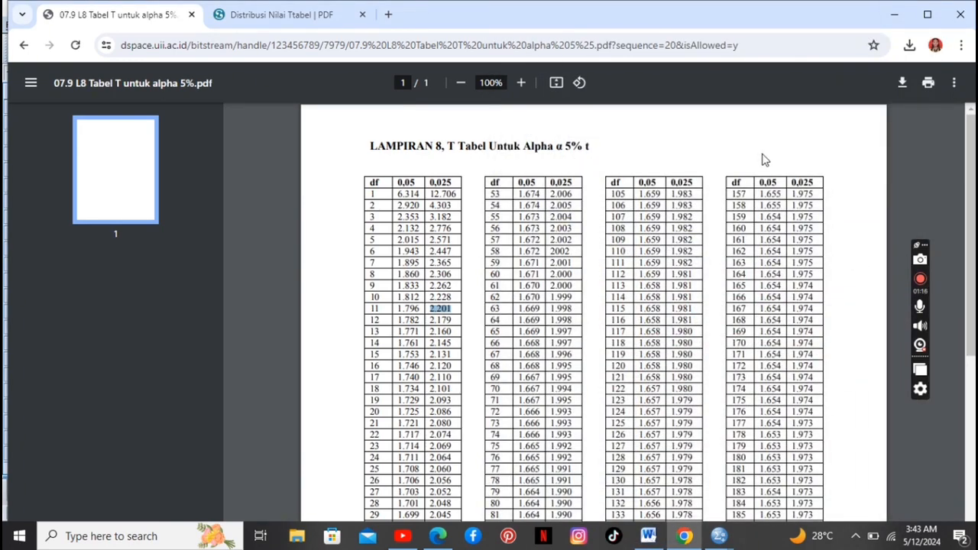